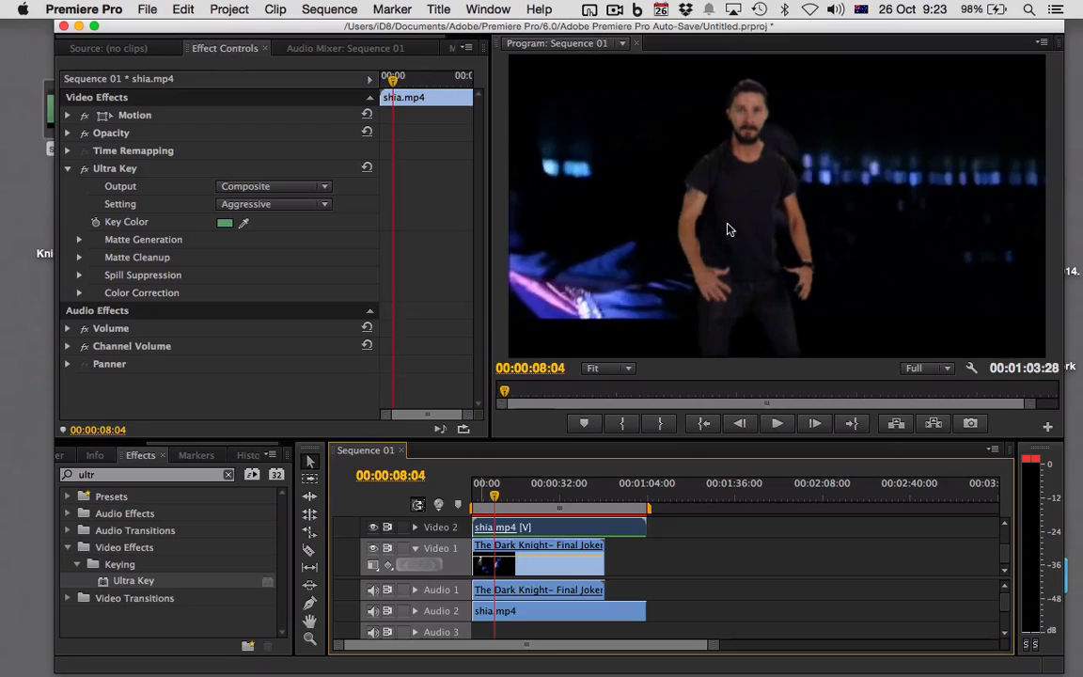
# Step: Remove the Ultra Key effect from the shia.mp4 clip
pyautogui.click(129, 173)
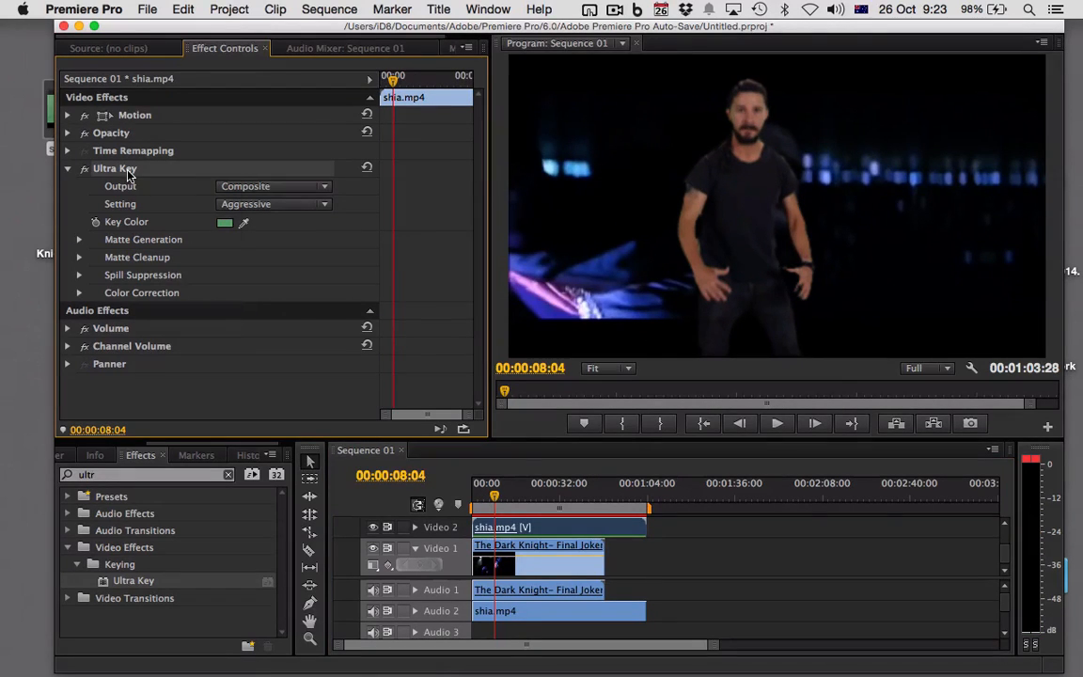
pyautogui.rightClick(128, 173)
pyautogui.click(197, 286)
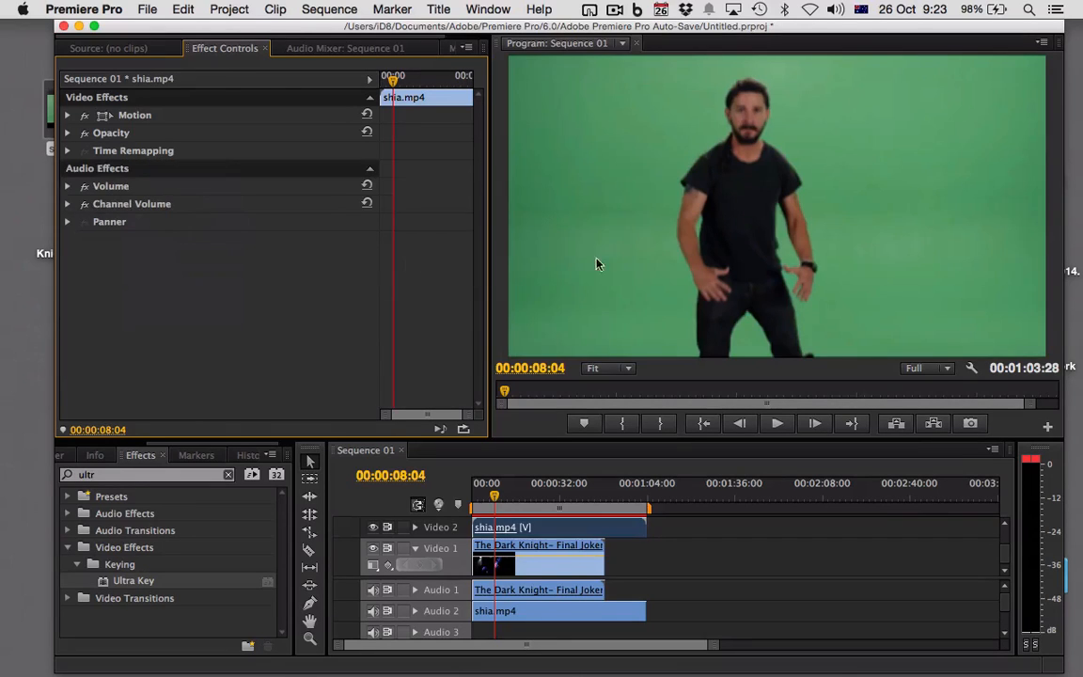
# Step: Move the shia.mp4 video on Video 2 about 37 seconds later and view the background clip at 00:00:09:08
pyautogui.moveTo(489, 528); pyautogui.dragTo(591, 528)
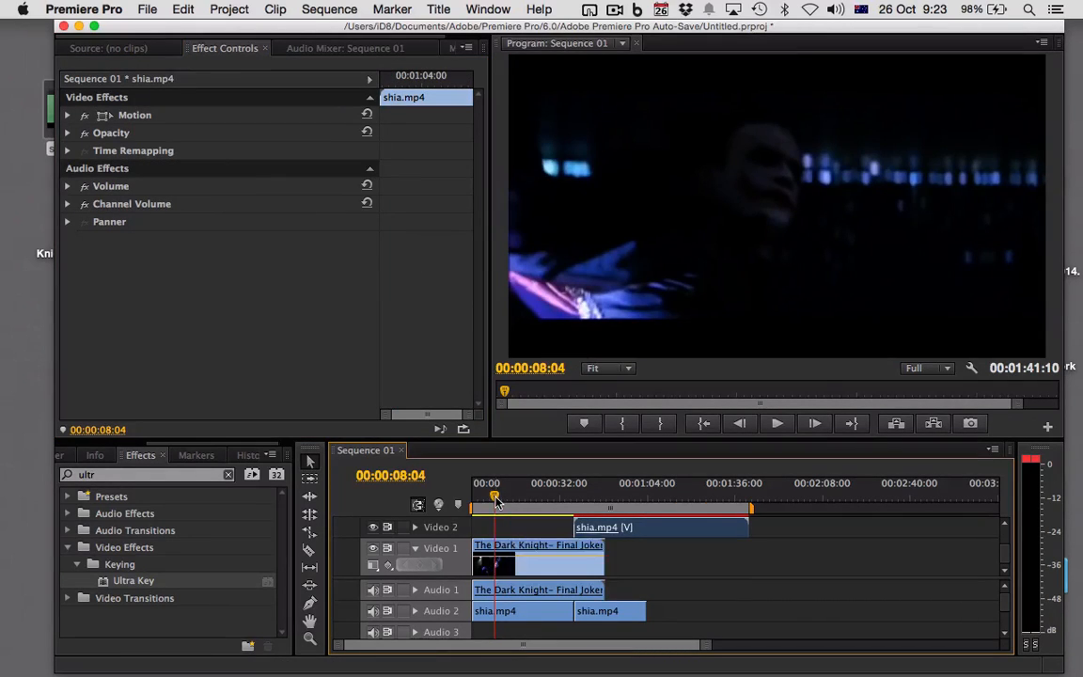
pyautogui.moveTo(505, 498)
pyautogui.mouseDown()
pyautogui.moveTo(514, 498)
pyautogui.moveTo(499, 505)
pyautogui.mouseUp()
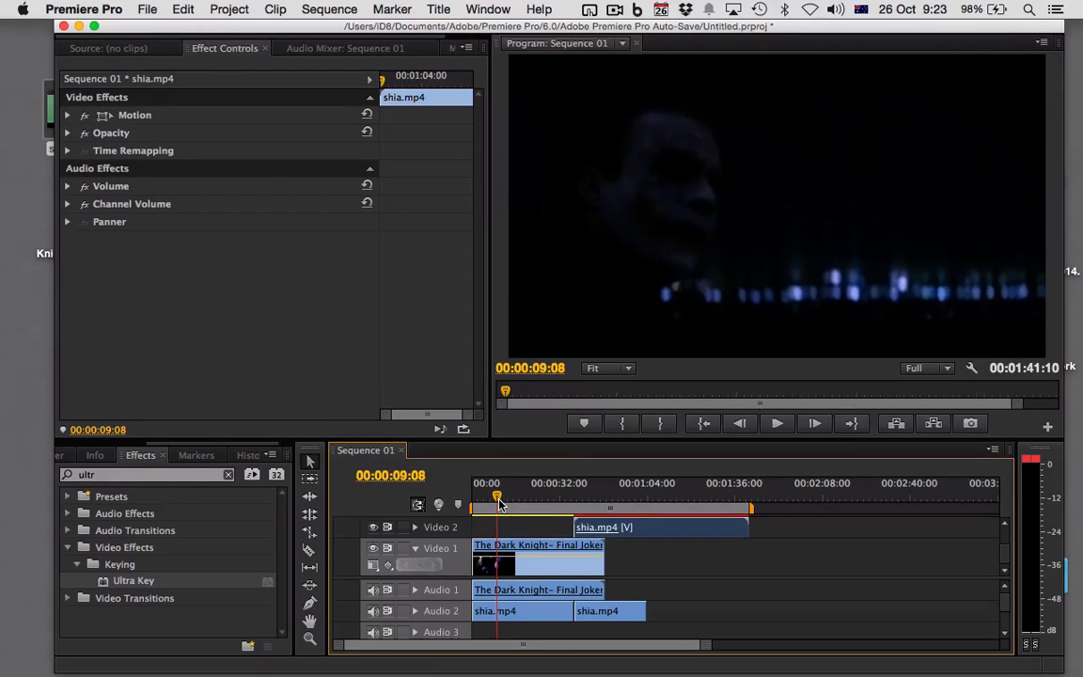
pyautogui.click(145, 10)
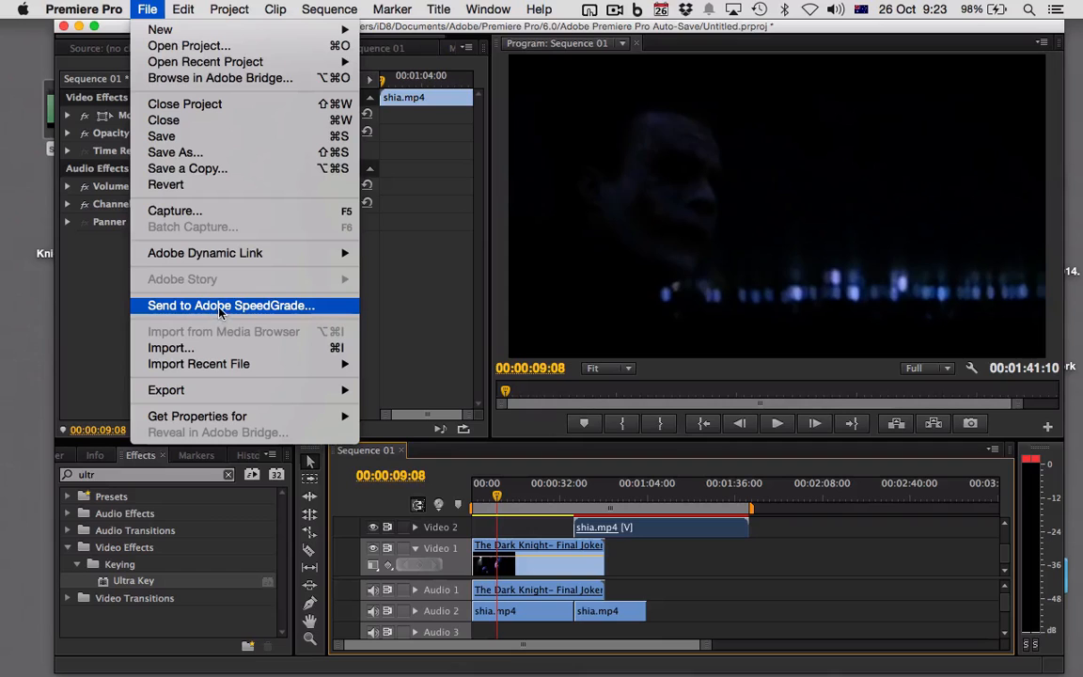
pyautogui.click(658, 270)
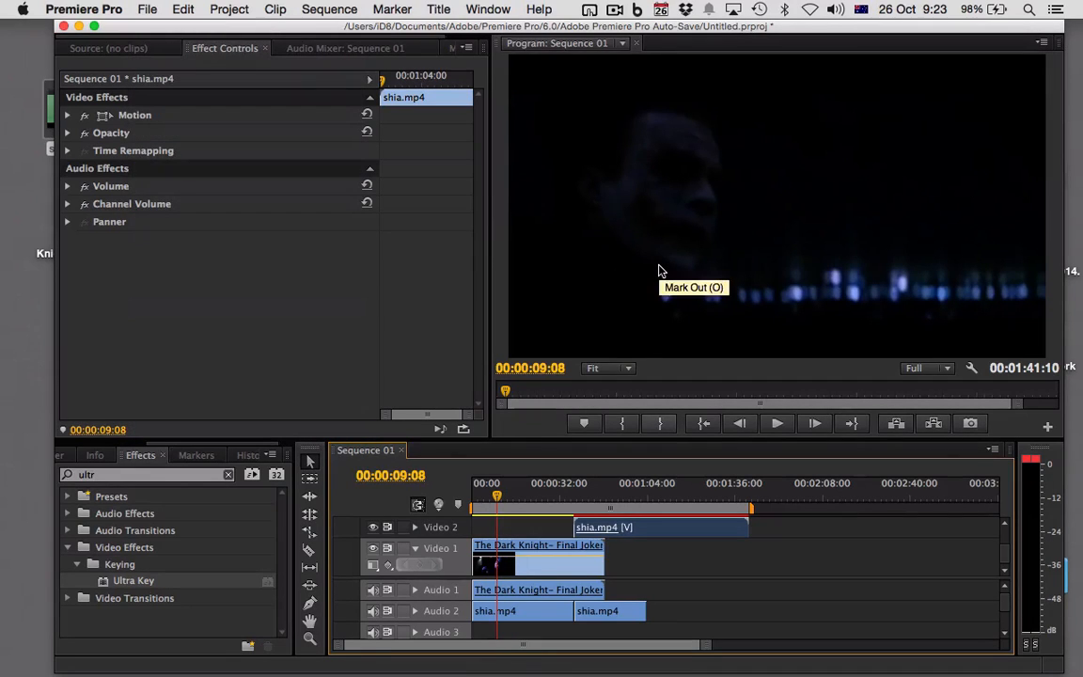
# Step: Quit Premiere Pro without saving the changes to Untitled.prproj and launch it again
pyautogui.press('super+q')
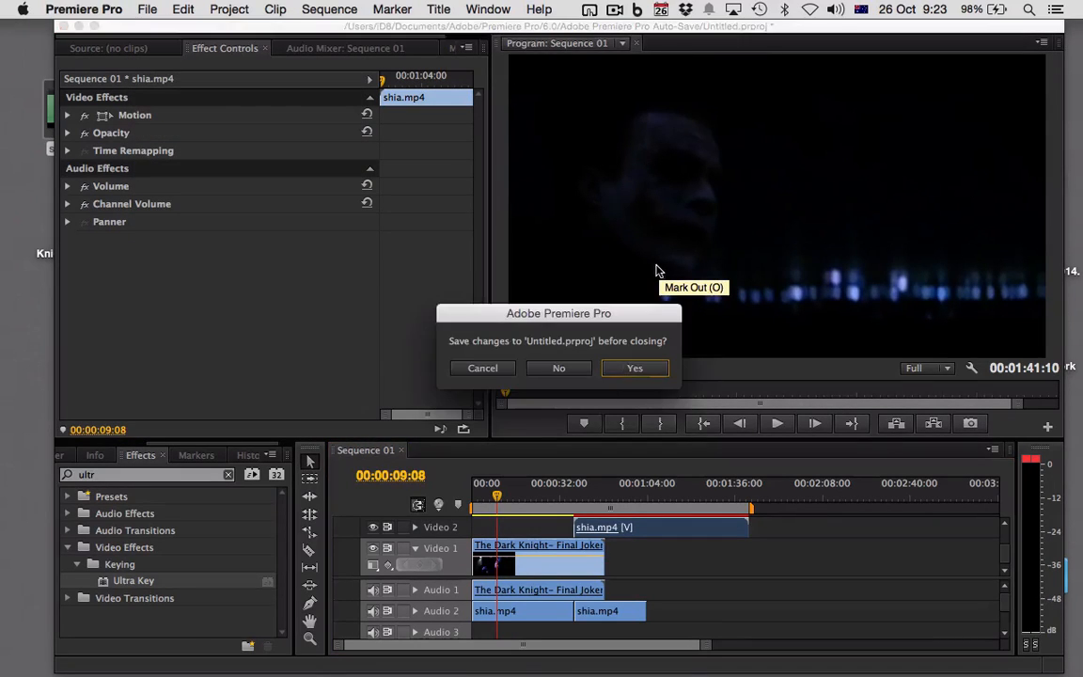
pyautogui.click(559, 367)
pyautogui.press('super+space')
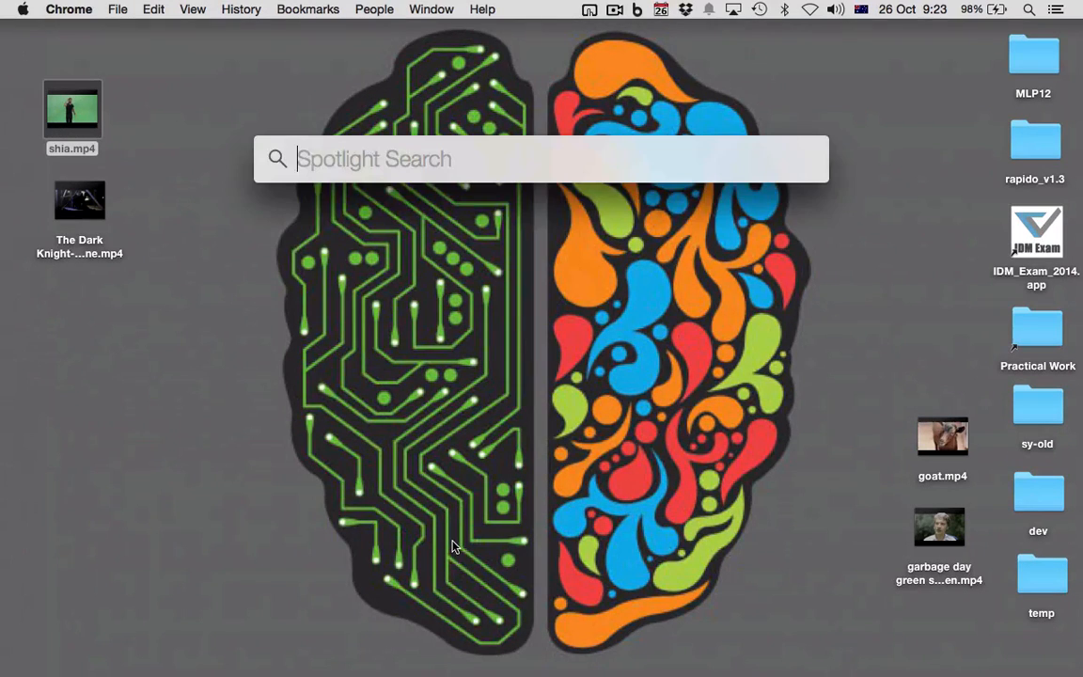
pyautogui.write('premie')
pyautogui.press('Return')
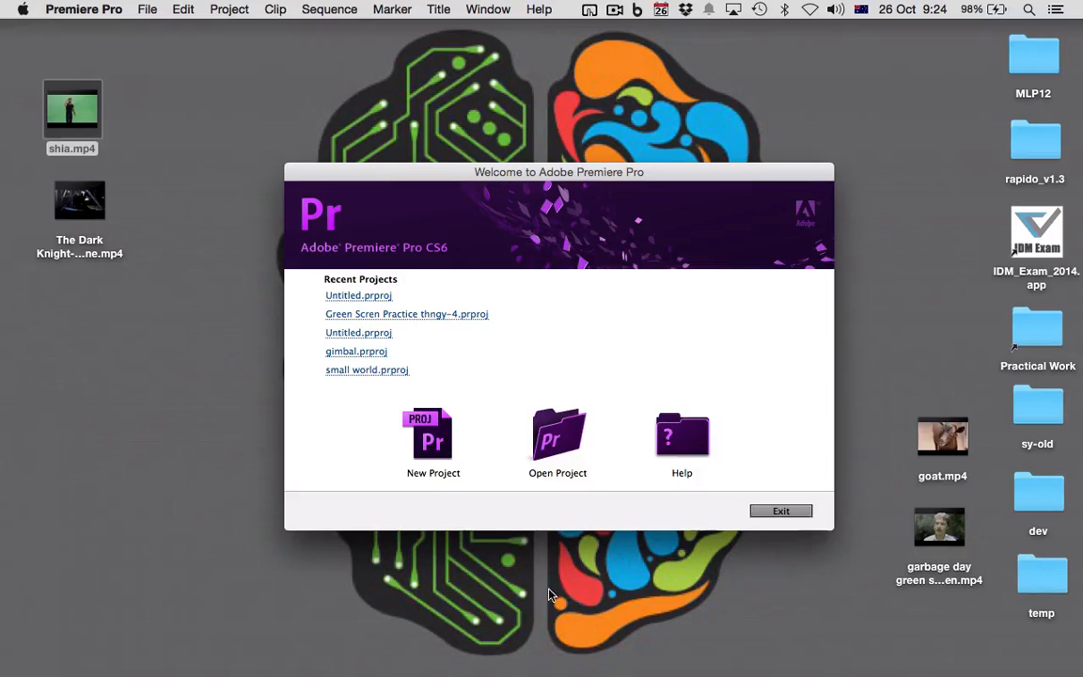
# Step: Create a new project named "first green screen" with a DV - PAL Widescreen 32kHz sequence named Sequence 01
pyautogui.click(393, 402)
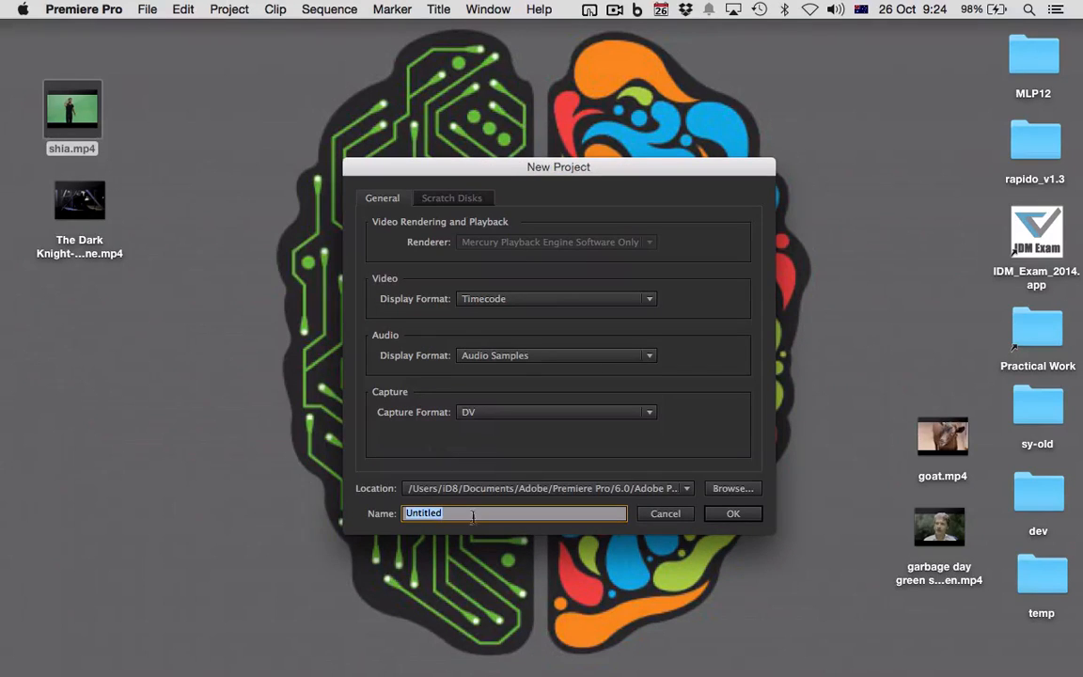
pyautogui.write('first green screen')
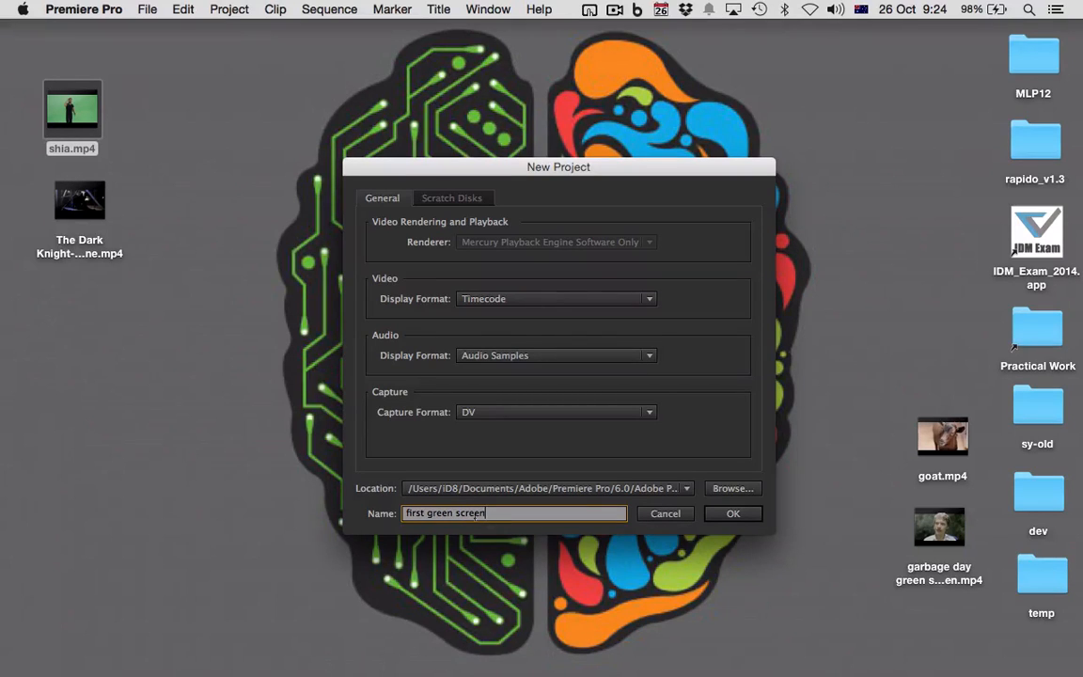
pyautogui.click(733, 514)
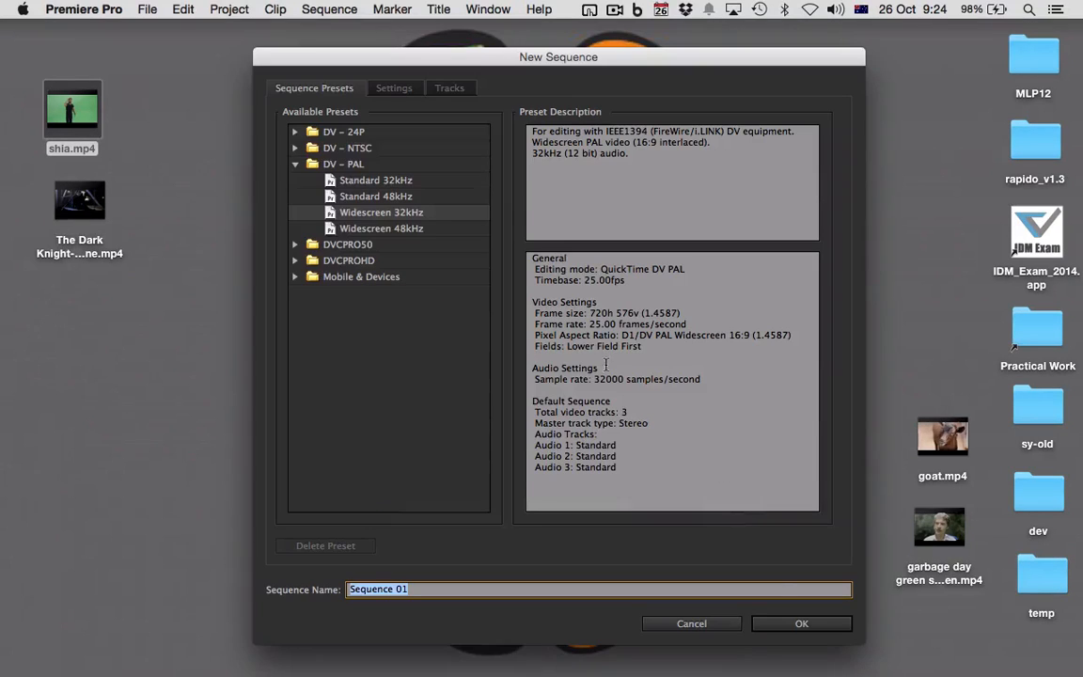
pyautogui.click(801, 622)
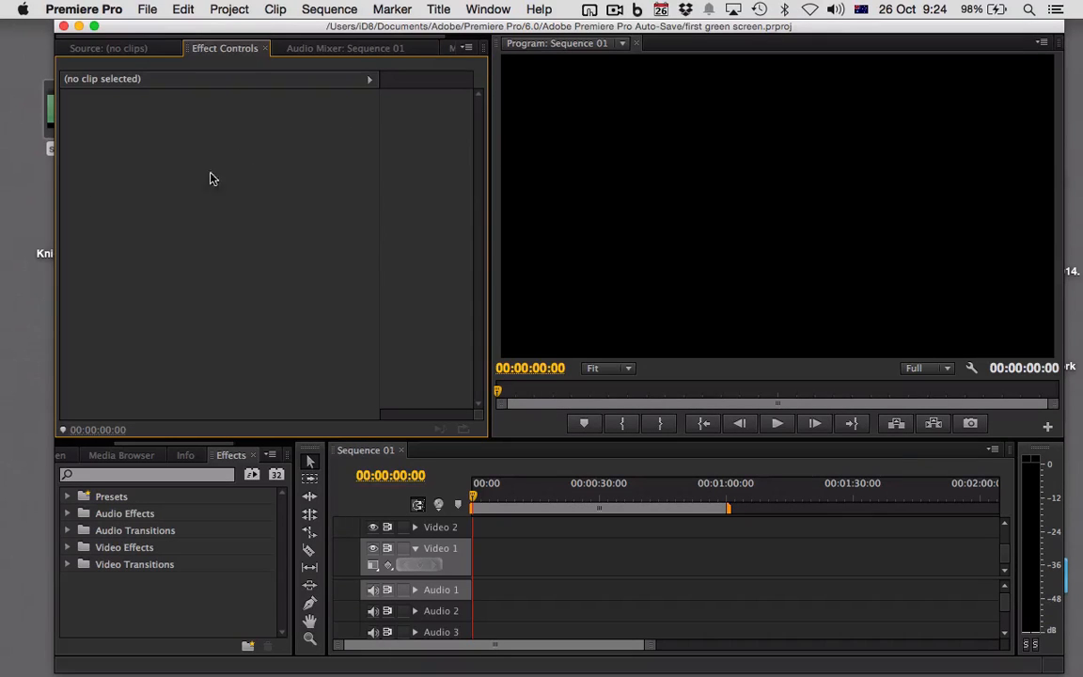
# Step: Place The Dark Knight video from the desktop at the start of Video 1, changing the sequence settings to match the clip
pyautogui.moveTo(163, 28); pyautogui.dragTo(211, 33)
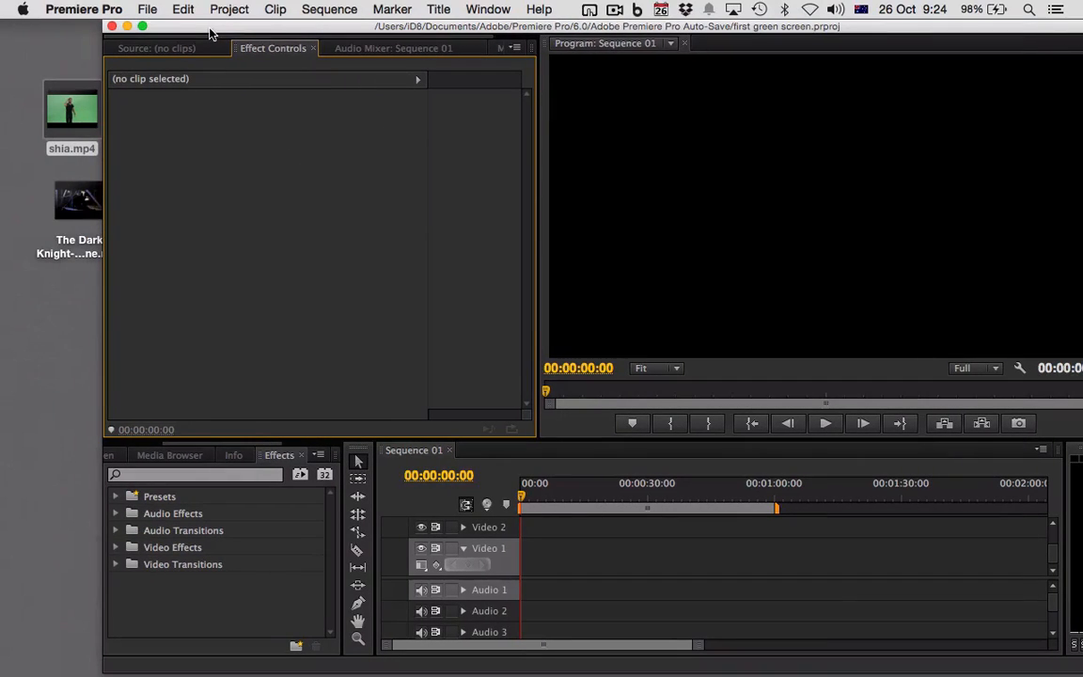
pyautogui.click(61, 202)
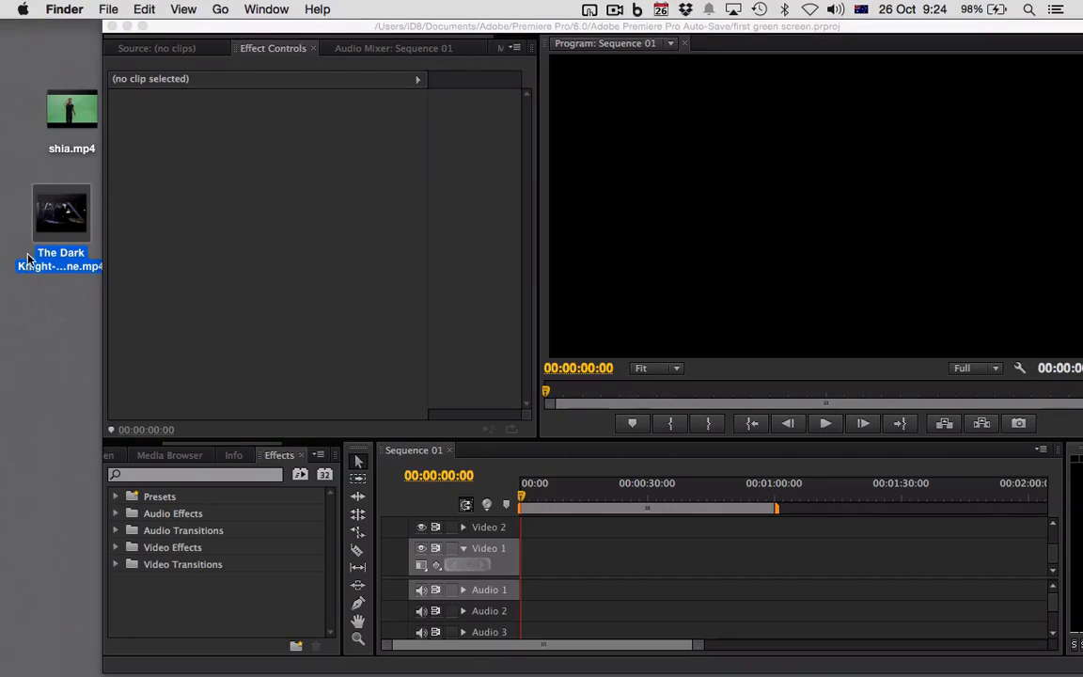
pyautogui.moveTo(42, 230); pyautogui.dragTo(530, 574)
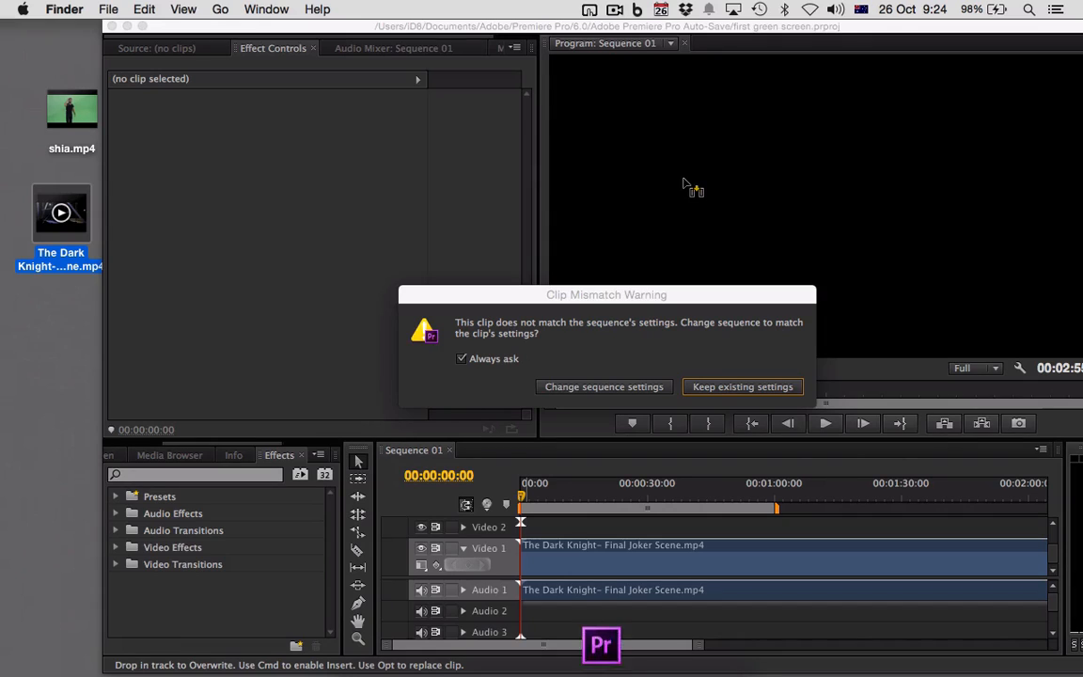
pyautogui.click(598, 390)
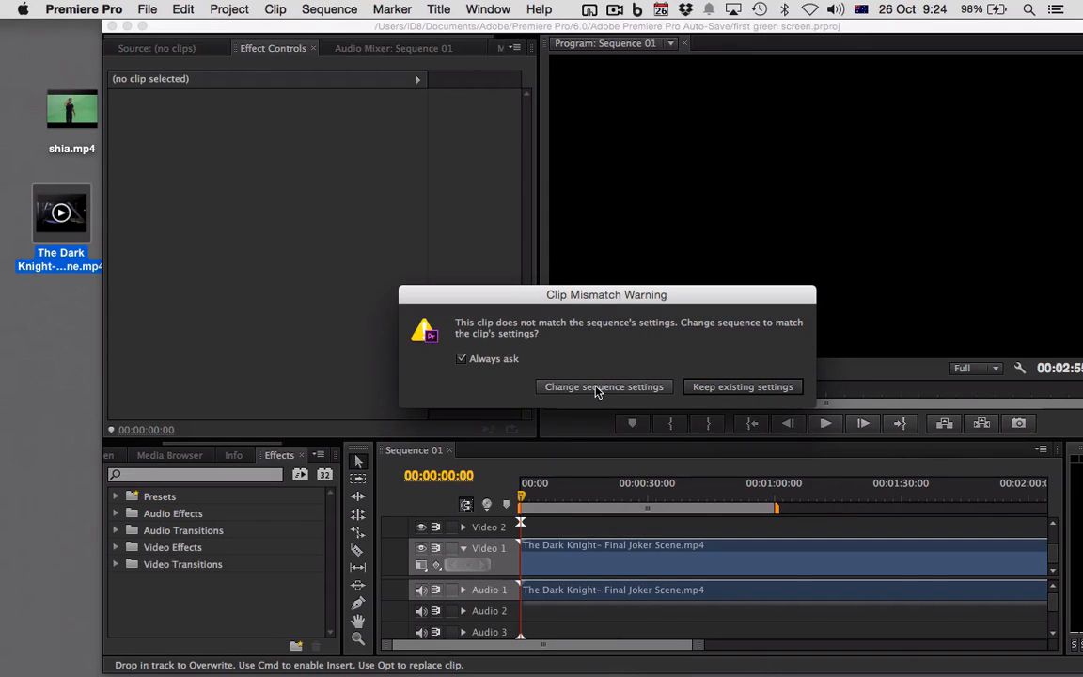
pyautogui.click(596, 388)
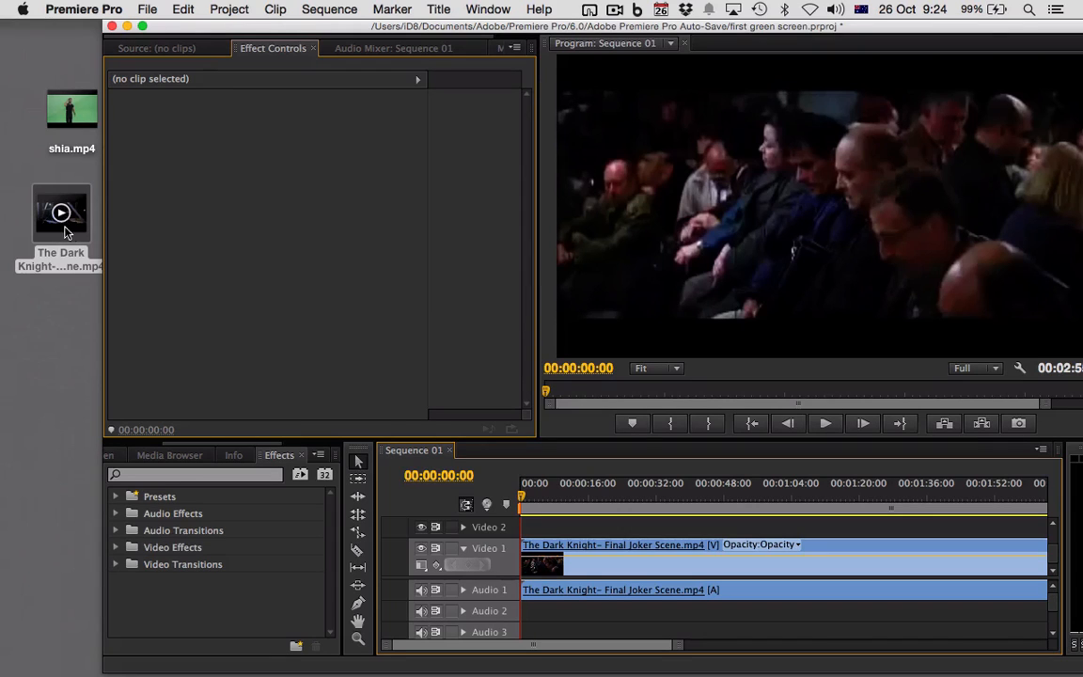
# Step: Place shia.mp4 from the desktop on Video 2 about 15 seconds in and move the window back into full view
pyautogui.moveTo(77, 230)
pyautogui.moveTo(80, 116); pyautogui.dragTo(583, 528)
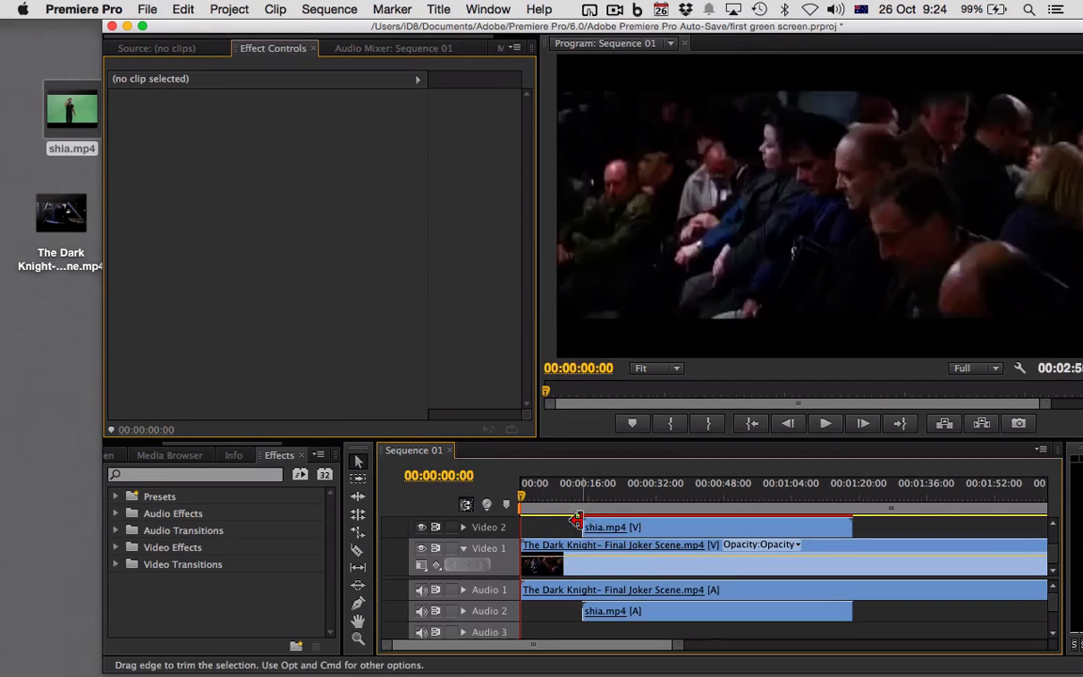
pyautogui.moveTo(763, 33); pyautogui.dragTo(701, 33)
pyautogui.click(72, 28)
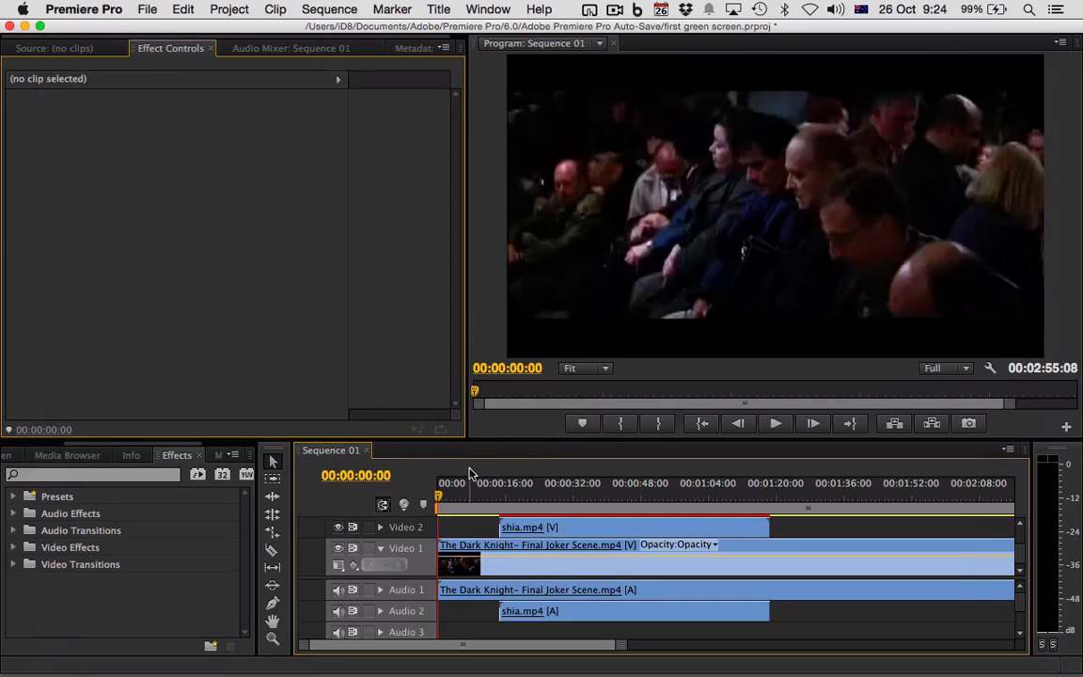
# Step: Cut The Dark Knight clip at 00:02:18:06 and delete the portion before the cut
pyautogui.moveTo(440, 498); pyautogui.dragTo(923, 527)
pyautogui.moveTo(628, 647); pyautogui.dragTo(689, 649)
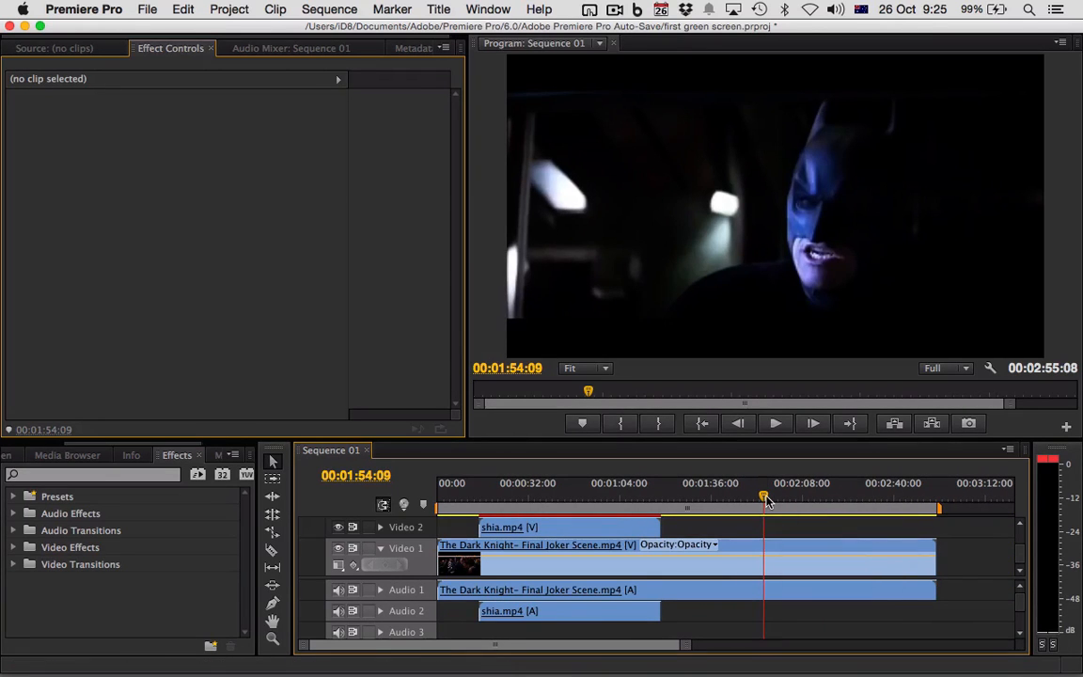
pyautogui.moveTo(771, 498); pyautogui.dragTo(835, 506)
pyautogui.press('super+k')
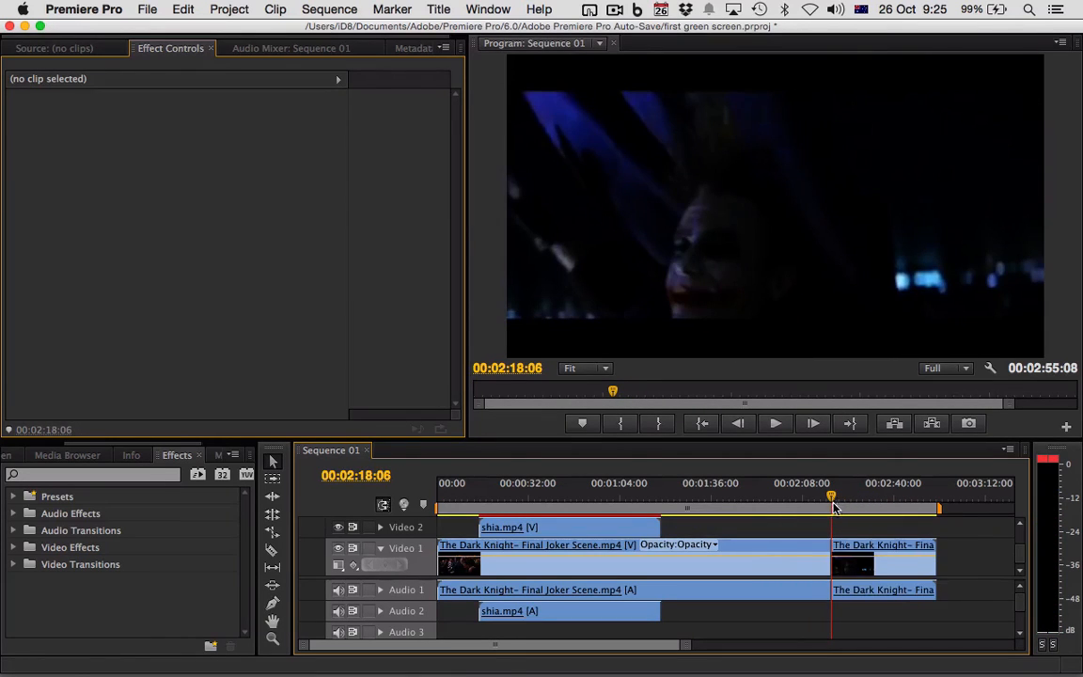
pyautogui.click(781, 553)
pyautogui.press('Delete')
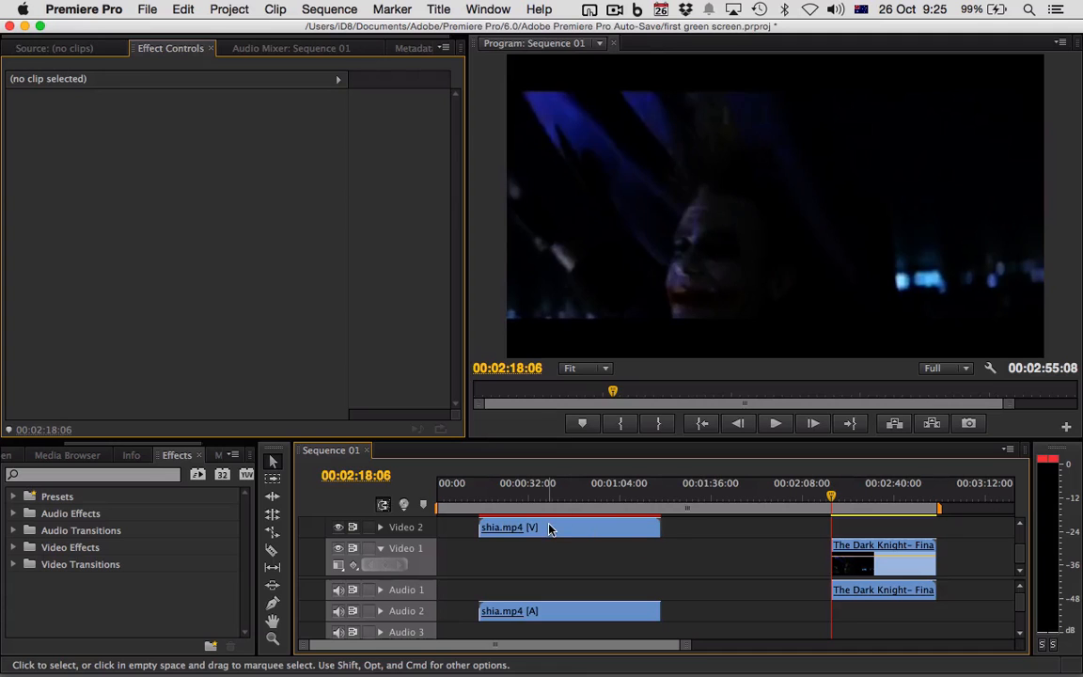
# Step: Trim off the beginning of the shia.mp4 clip up to 00:00:17:15
pyautogui.moveTo(532, 495); pyautogui.dragTo(487, 500)
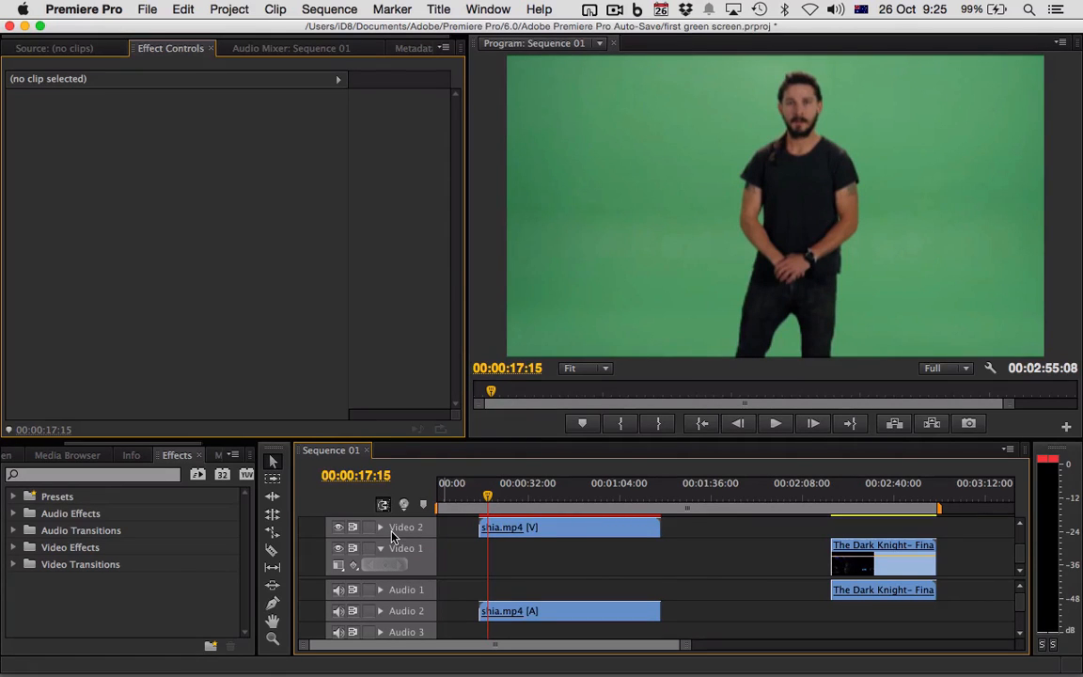
pyautogui.click(485, 530)
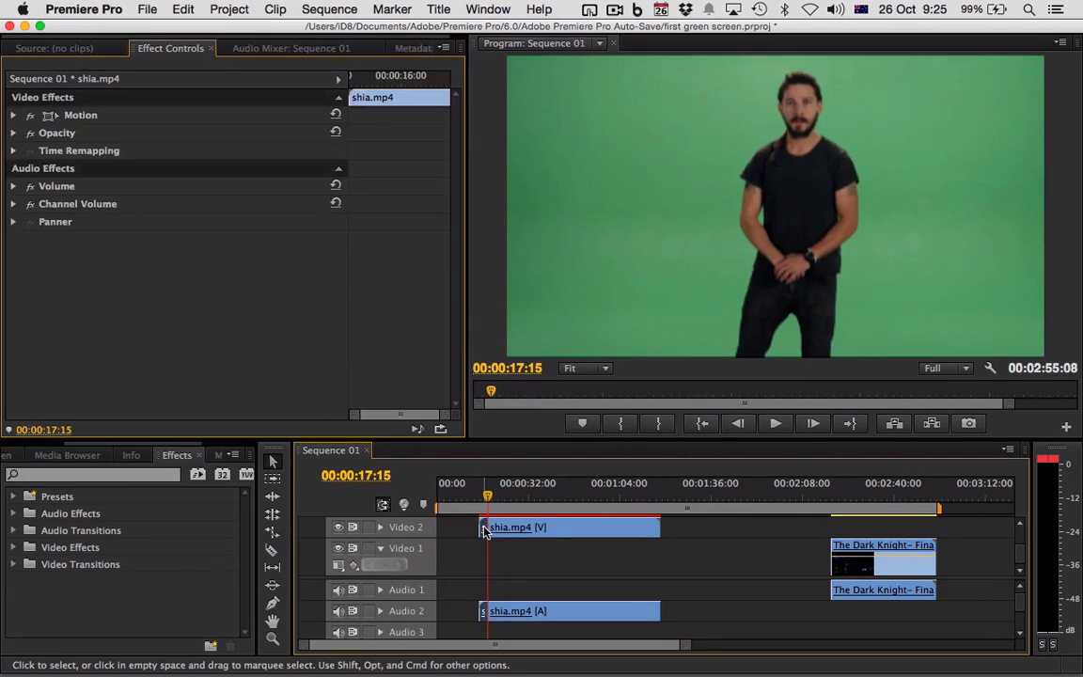
pyautogui.moveTo(484, 531); pyautogui.dragTo(489, 530)
# Step: Ripple delete the empty gaps so both clips start at the beginning of the sequence, and return the playhead to 00:00:00:00
pyautogui.rightClick(449, 563)
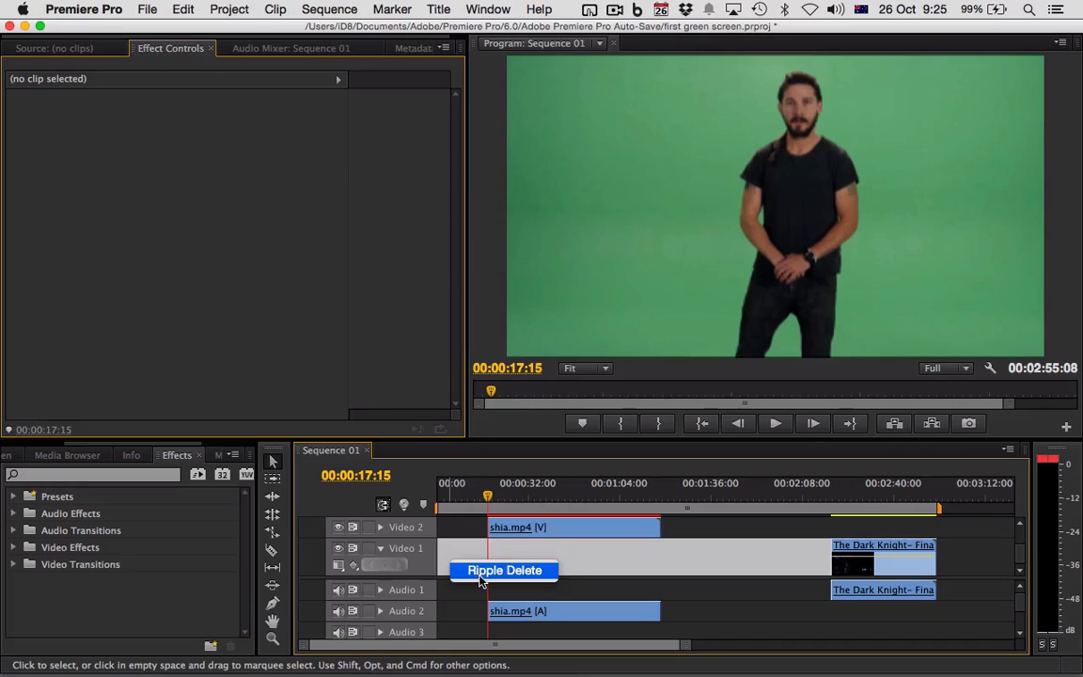
pyautogui.click(481, 571)
pyautogui.rightClick(464, 562)
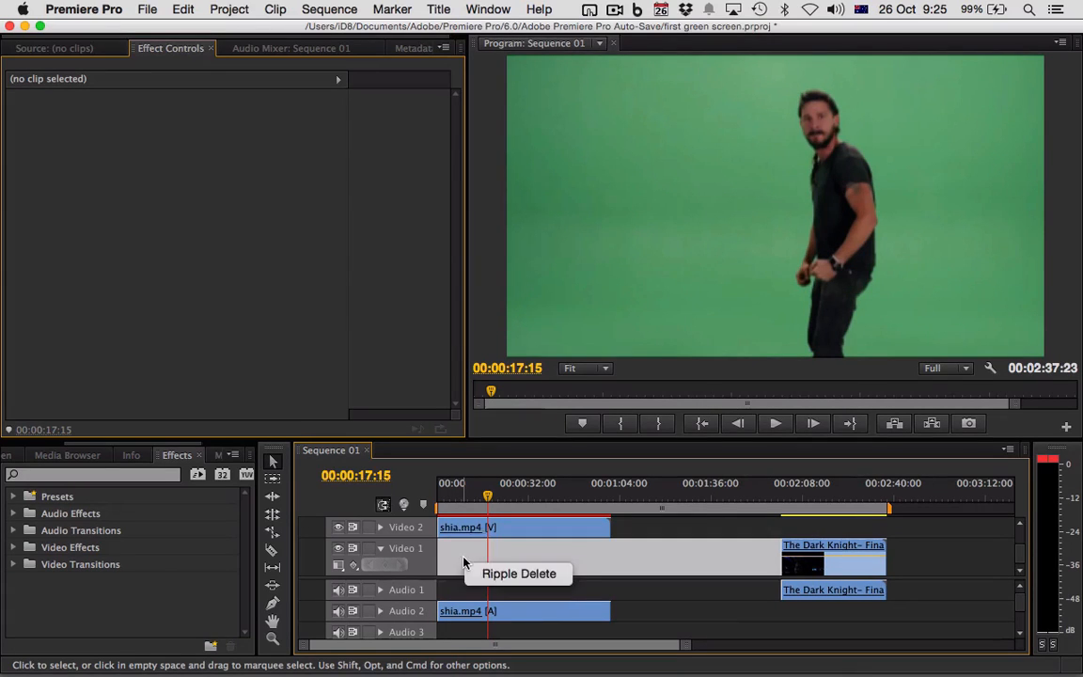
pyautogui.click(484, 573)
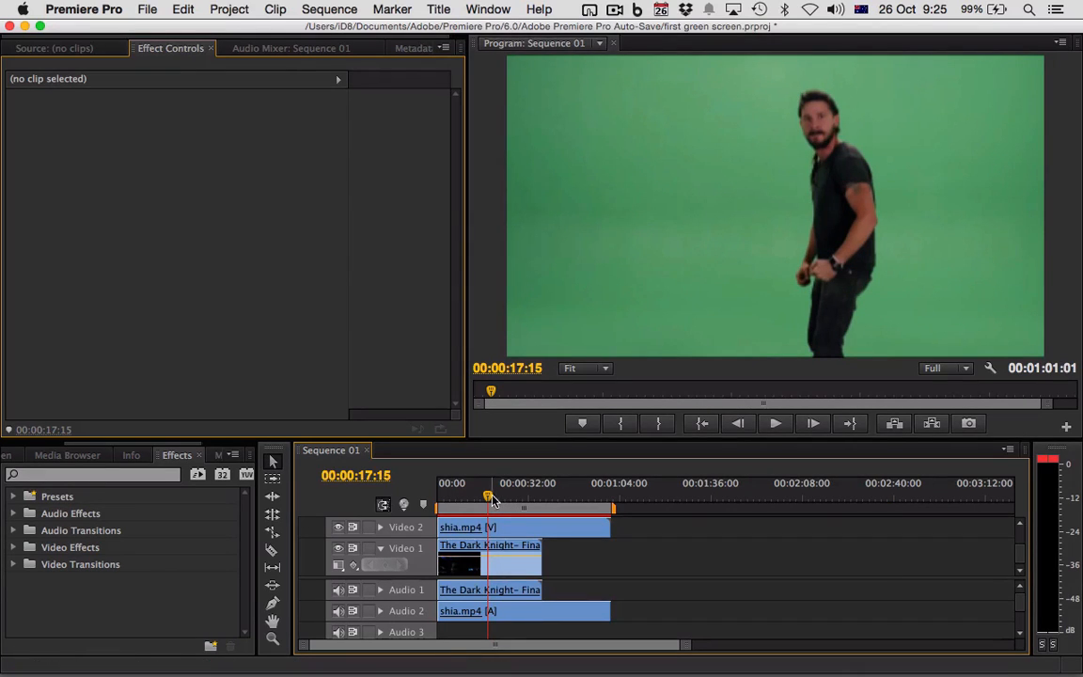
pyautogui.moveTo(488, 498); pyautogui.dragTo(438, 499)
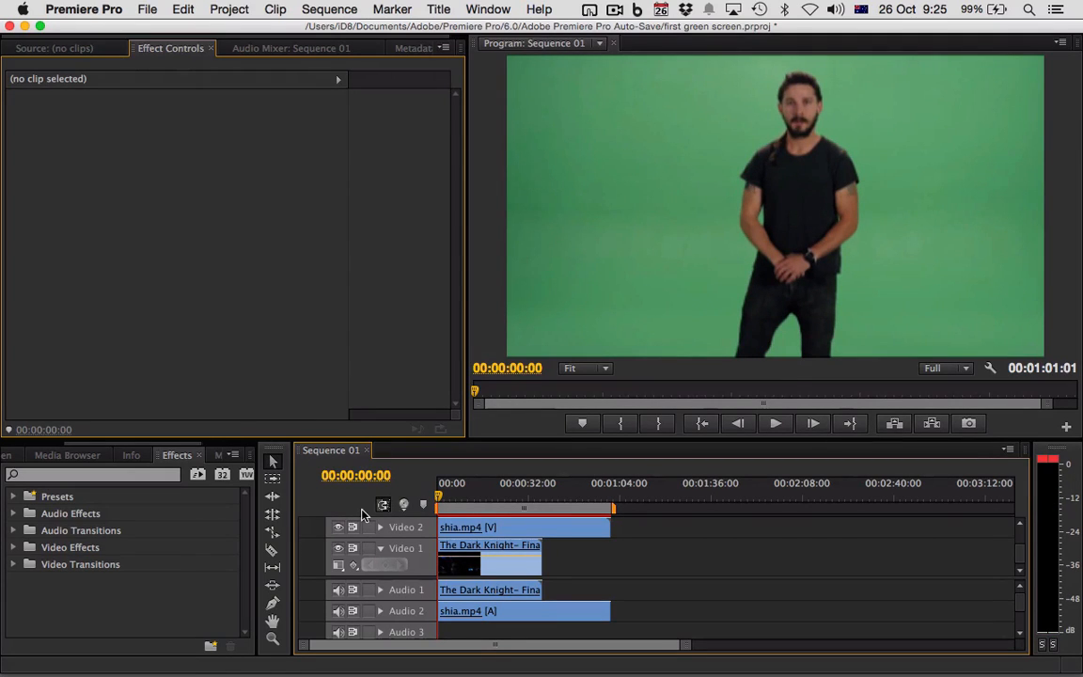
# Step: Search the effects for "ultra" and apply the Ultra Key effect to the shia.mp4 clip on Video 2
pyautogui.click(515, 535)
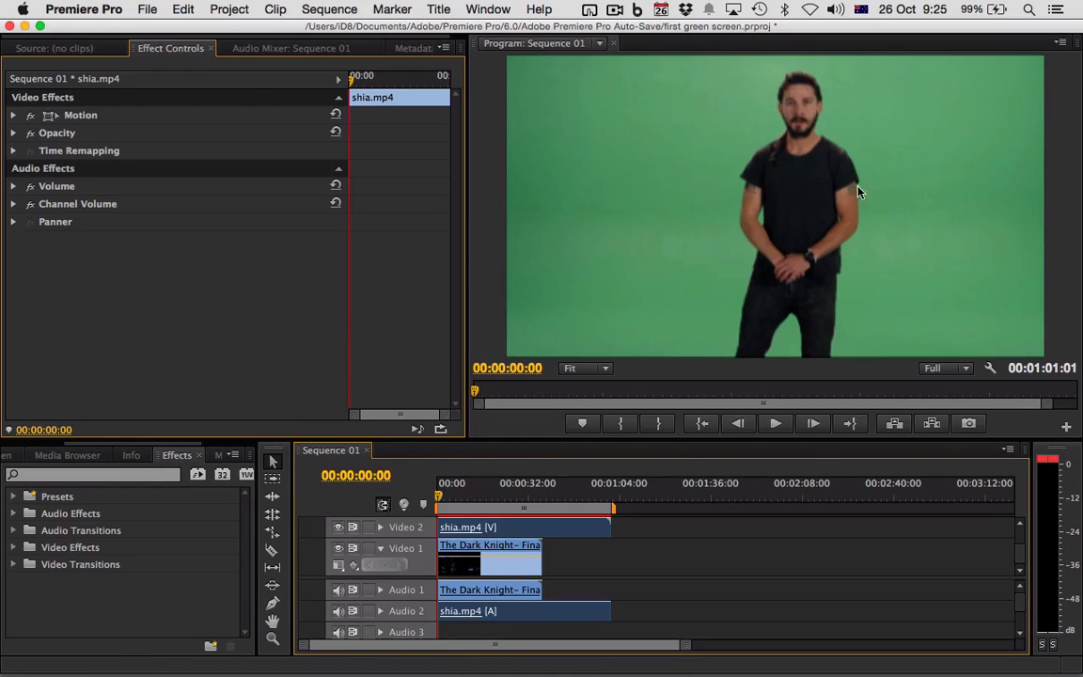
pyautogui.click(126, 475)
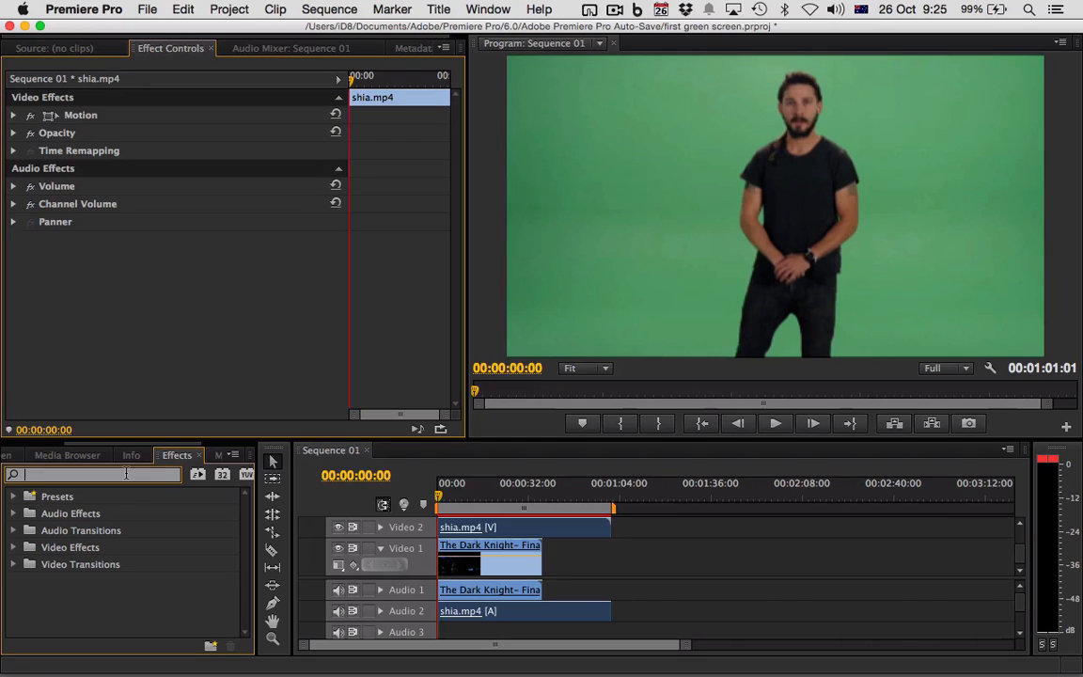
pyautogui.click(491, 10)
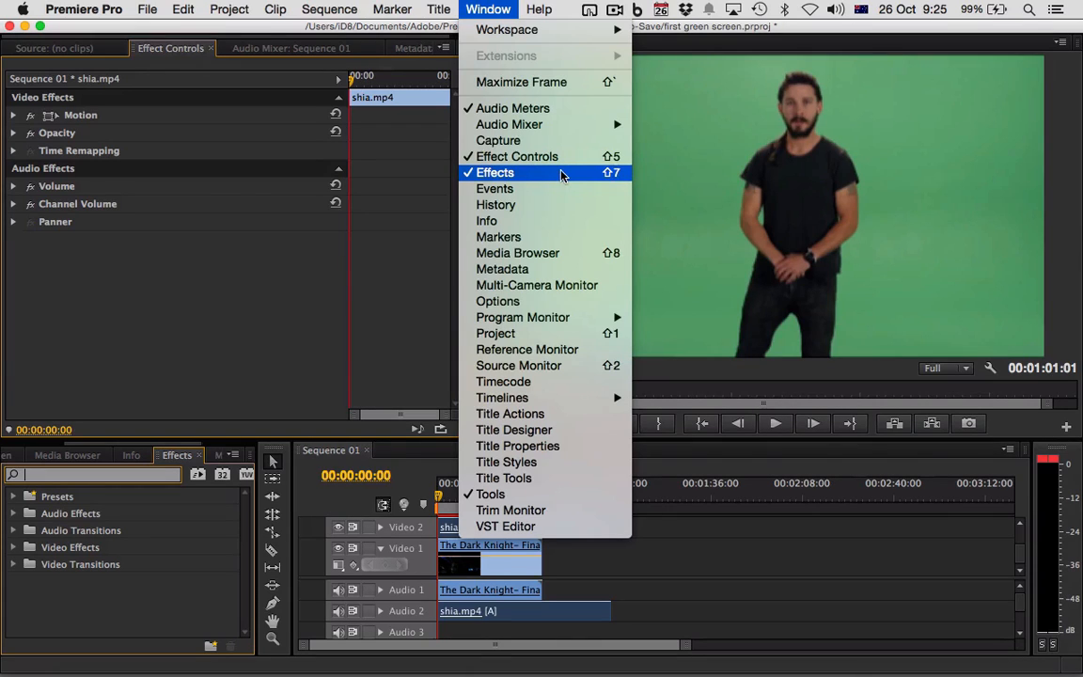
pyautogui.click(126, 482)
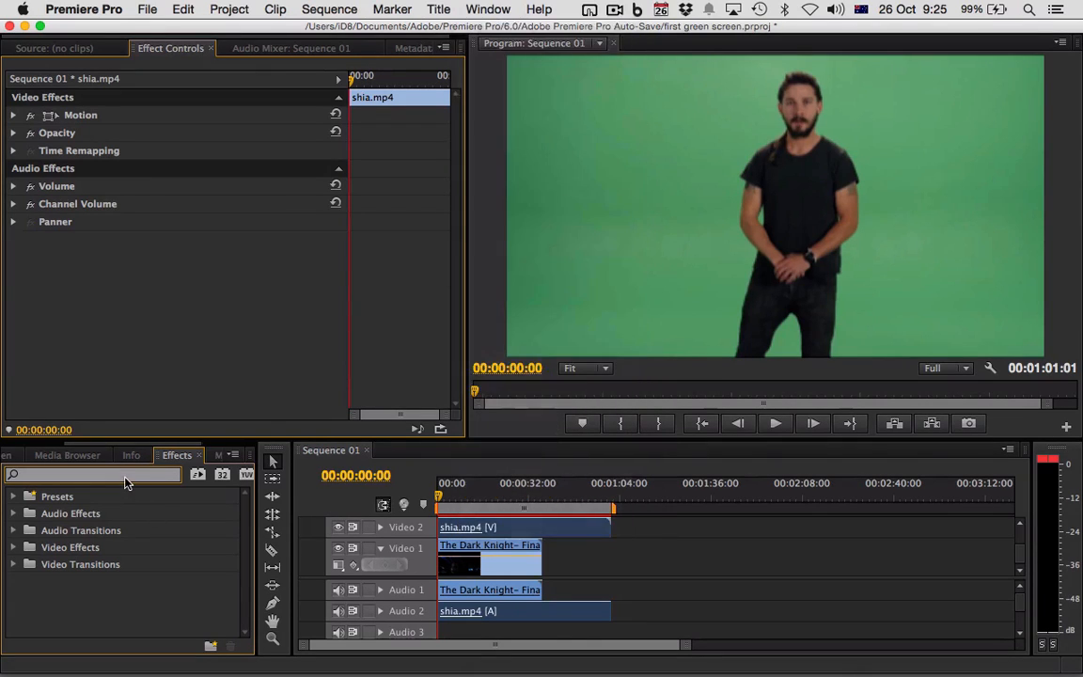
pyautogui.write('ultra')
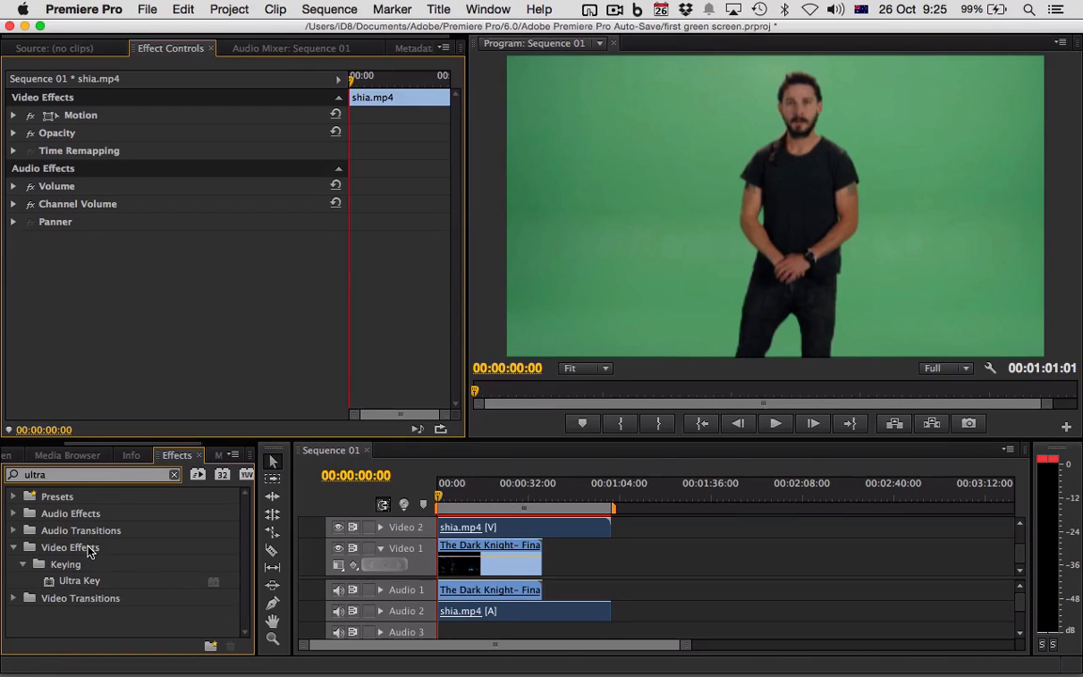
pyautogui.click(92, 582)
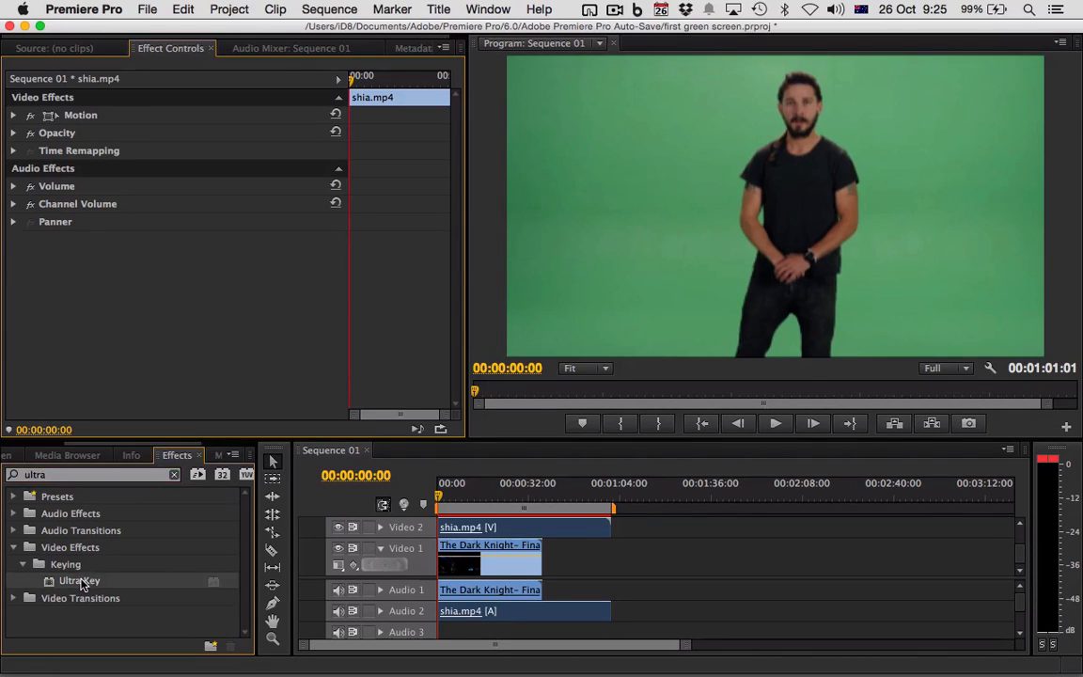
pyautogui.moveTo(92, 582); pyautogui.dragTo(544, 529)
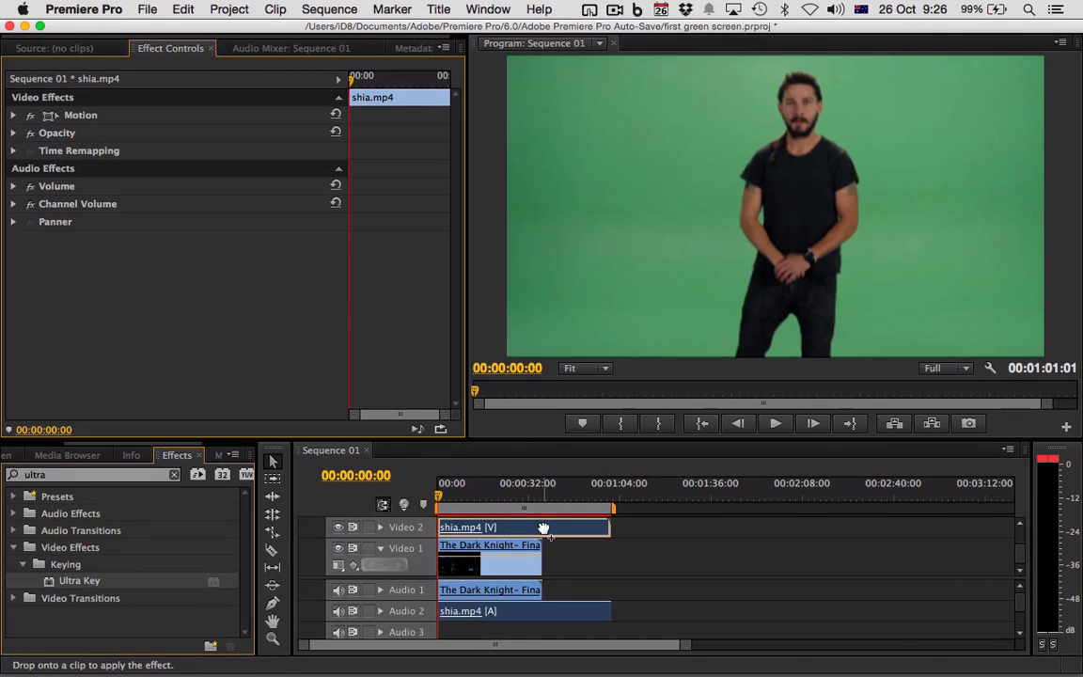
pyautogui.moveTo(544, 530); pyautogui.dragTo(545, 530)
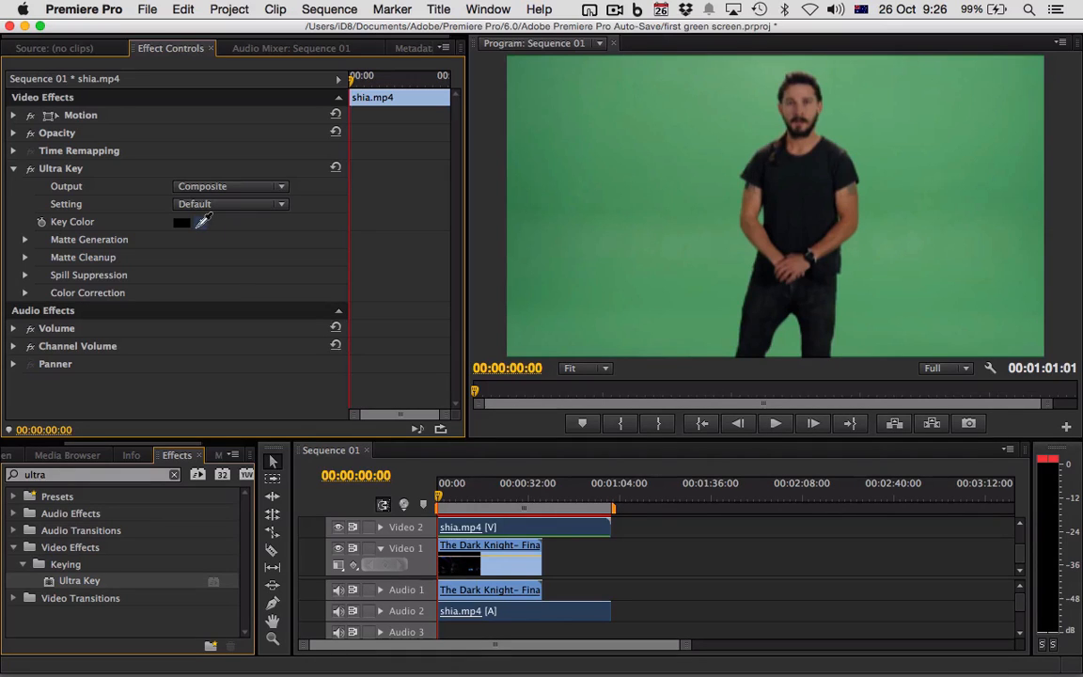
# Step: Sample the green background beside the man in shia.mp4 as the Ultra Key's key color
pyautogui.moveTo(202, 220); pyautogui.dragTo(683, 195)
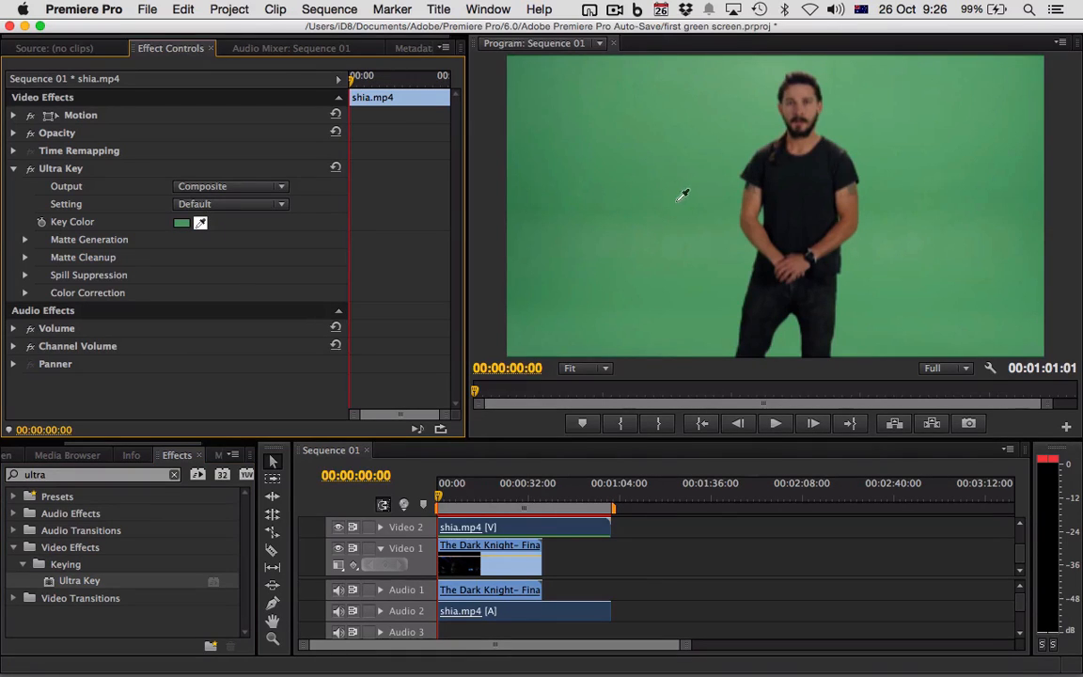
pyautogui.moveTo(200, 222); pyautogui.dragTo(712, 200)
pyautogui.click(660, 153)
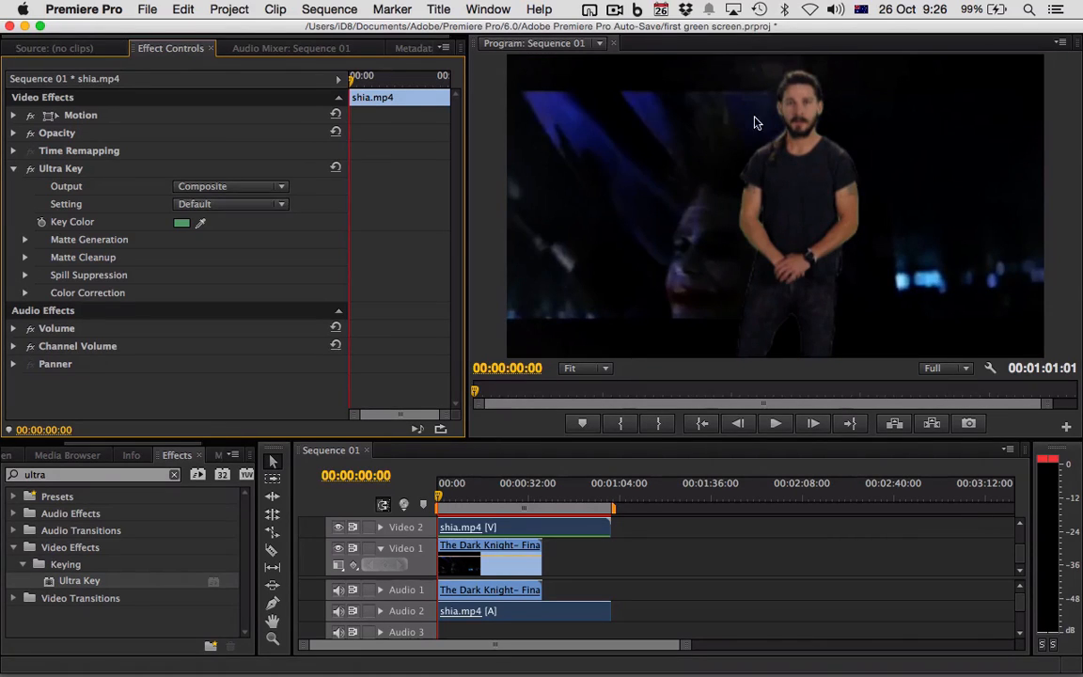
# Step: Set the Ultra Key setting to Aggressive, checking the Matte Generation values and the keyed footage up to 00:00:21:02
pyautogui.click(280, 206)
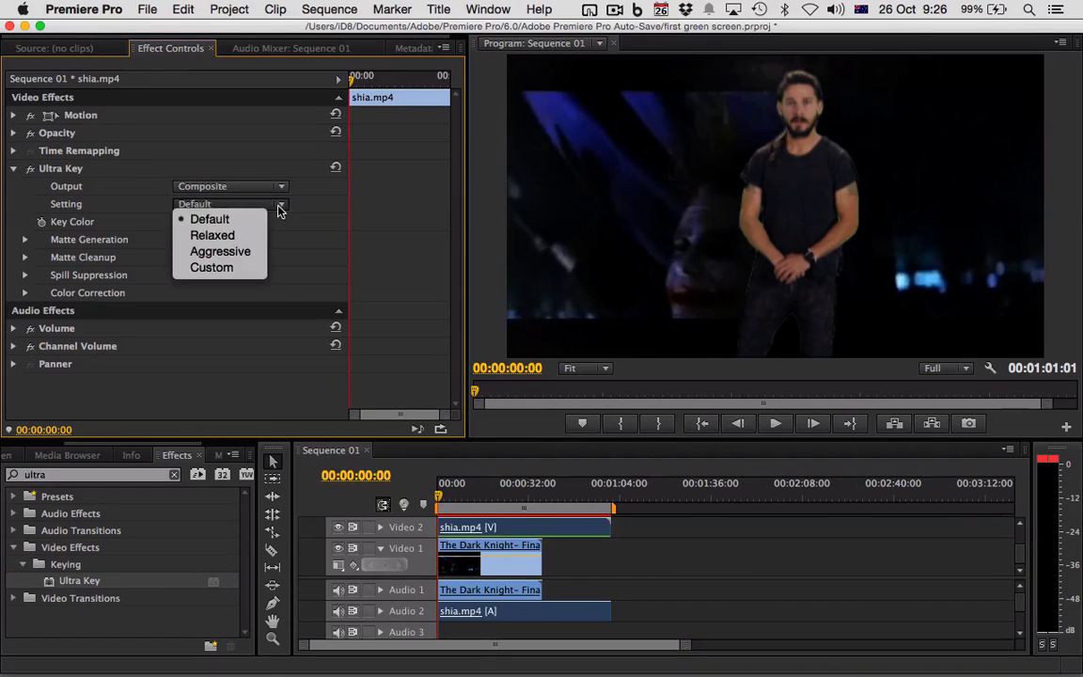
pyautogui.click(247, 252)
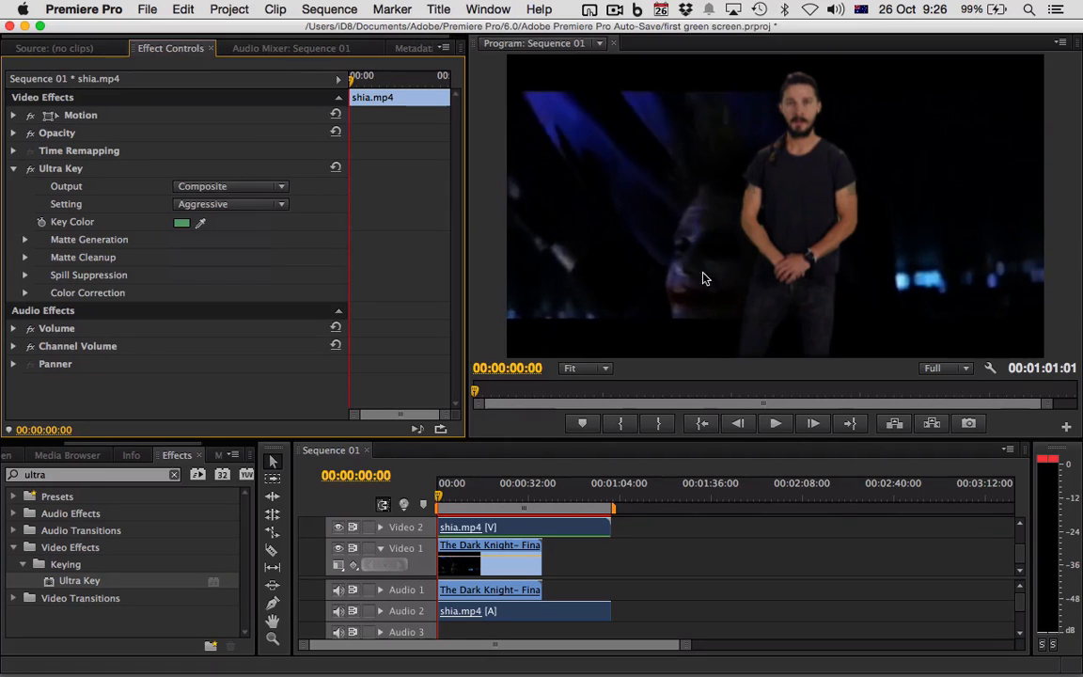
pyautogui.click(442, 497)
pyautogui.moveTo(443, 496)
pyautogui.mouseDown()
pyautogui.moveTo(533, 496)
pyautogui.moveTo(442, 505)
pyautogui.mouseUp()
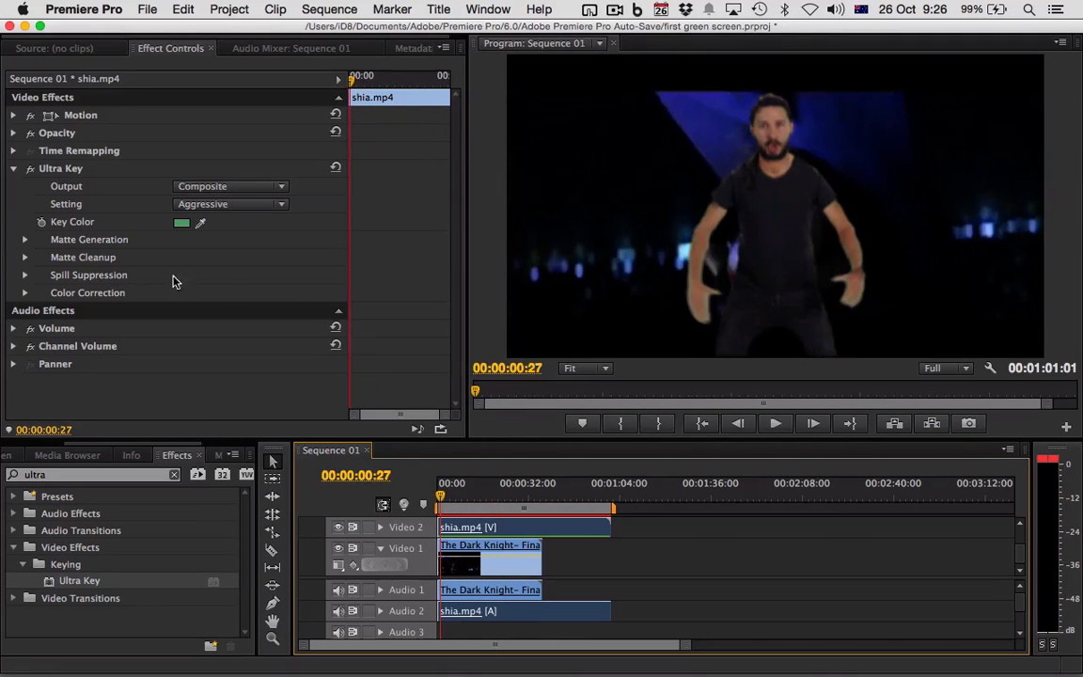
pyautogui.click(25, 239)
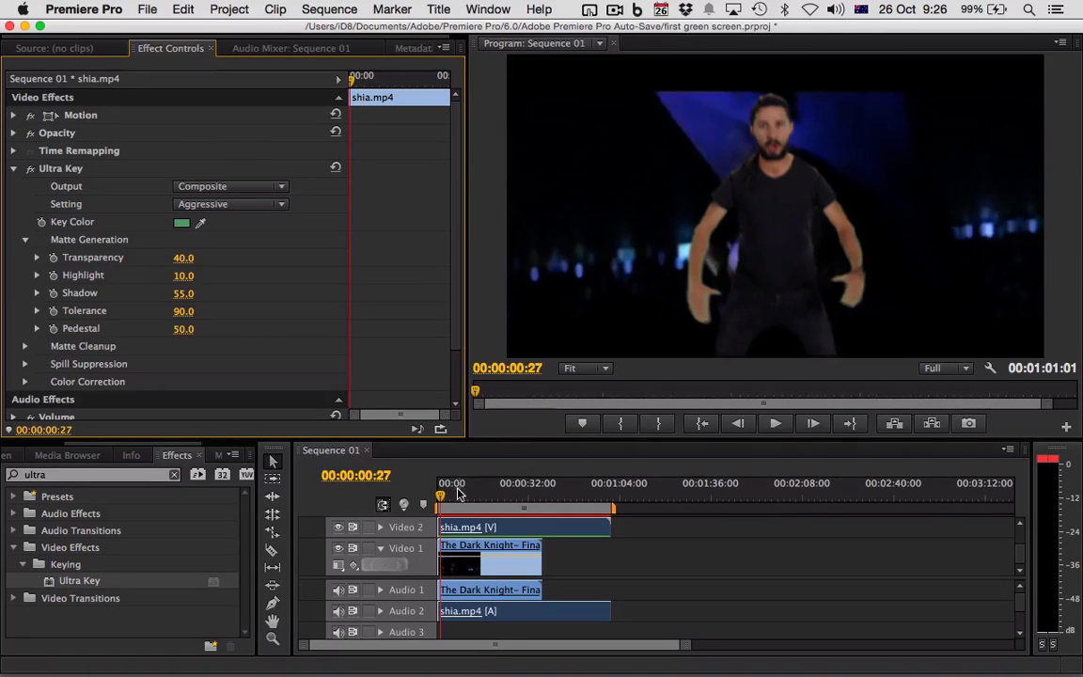
pyautogui.moveTo(461, 497); pyautogui.dragTo(500, 501)
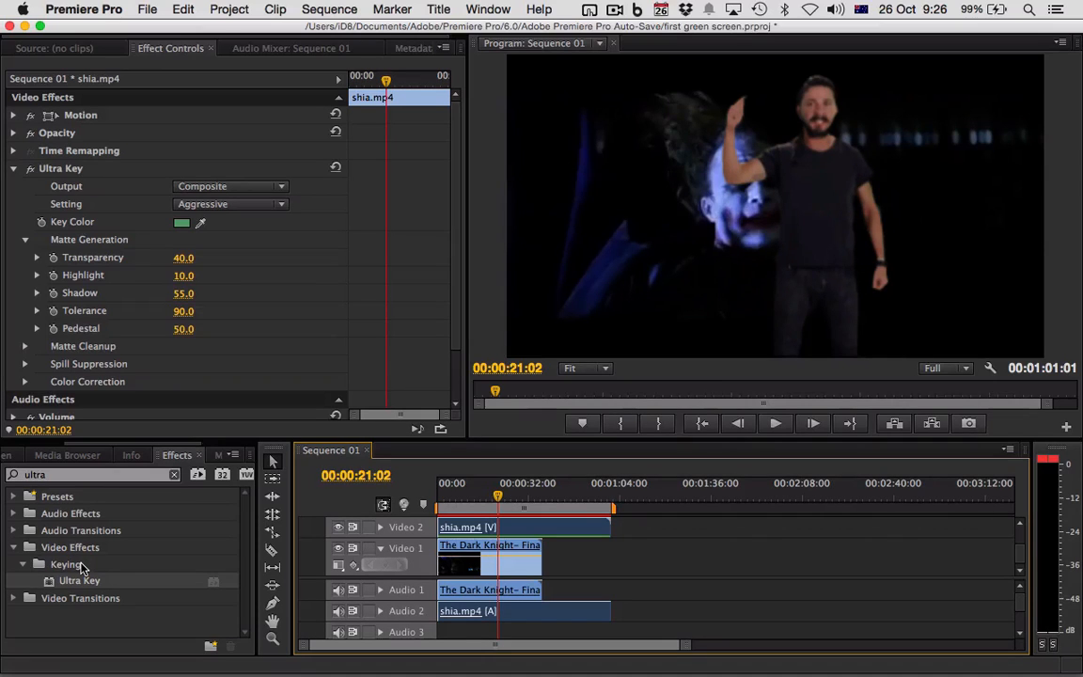
# Step: Clear the effects search and apply the Crop effect from the Transform video effects to the shia.mp4 clip
pyautogui.click(91, 477)
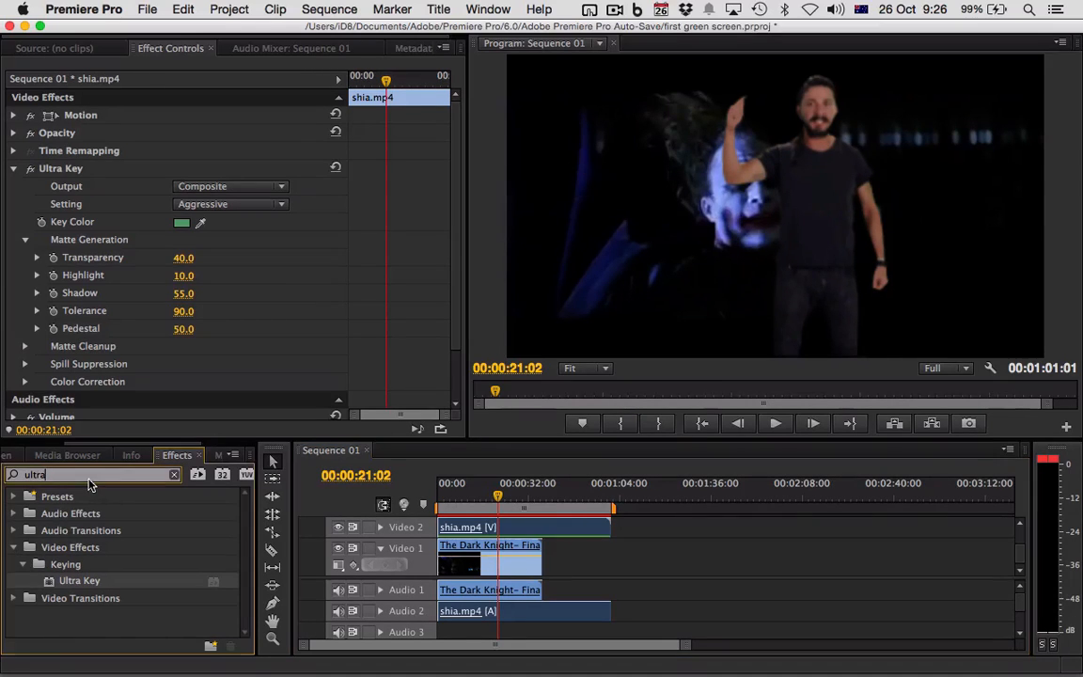
pyautogui.click(171, 474)
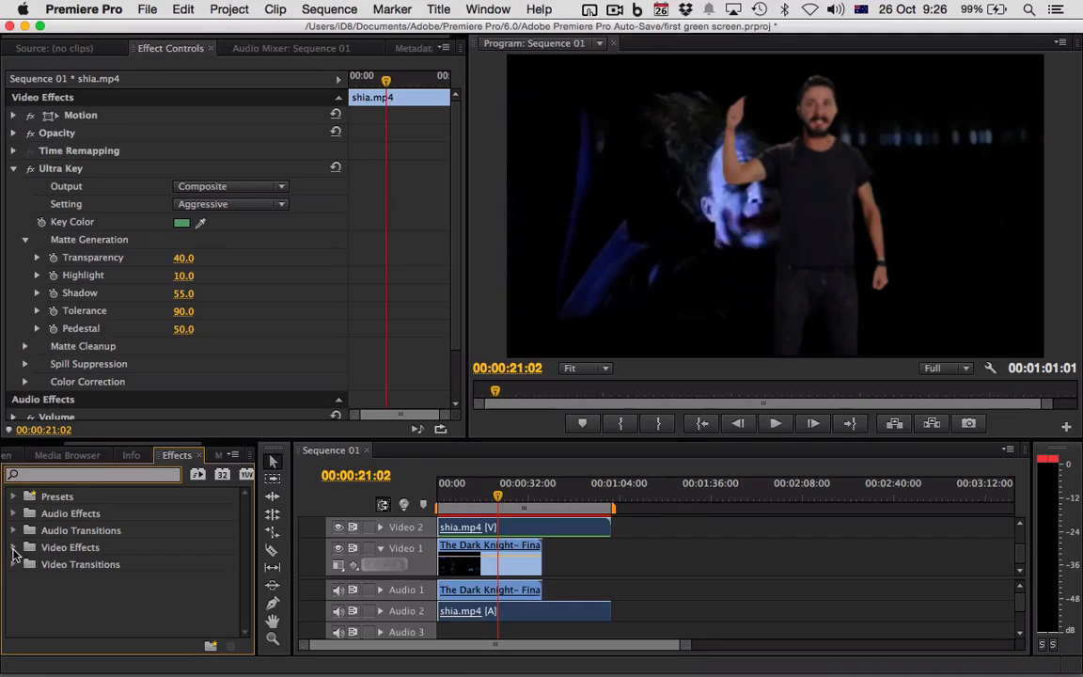
pyautogui.click(12, 549)
pyautogui.scroll(-3, 78, 580)
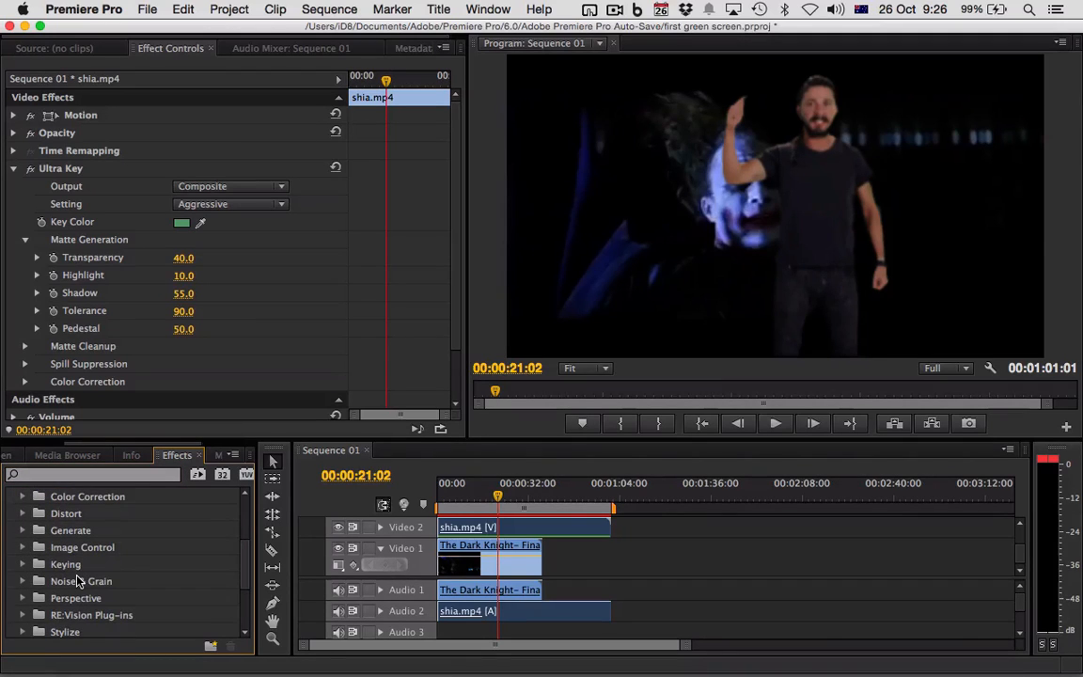
pyautogui.scroll(-3, 78, 580)
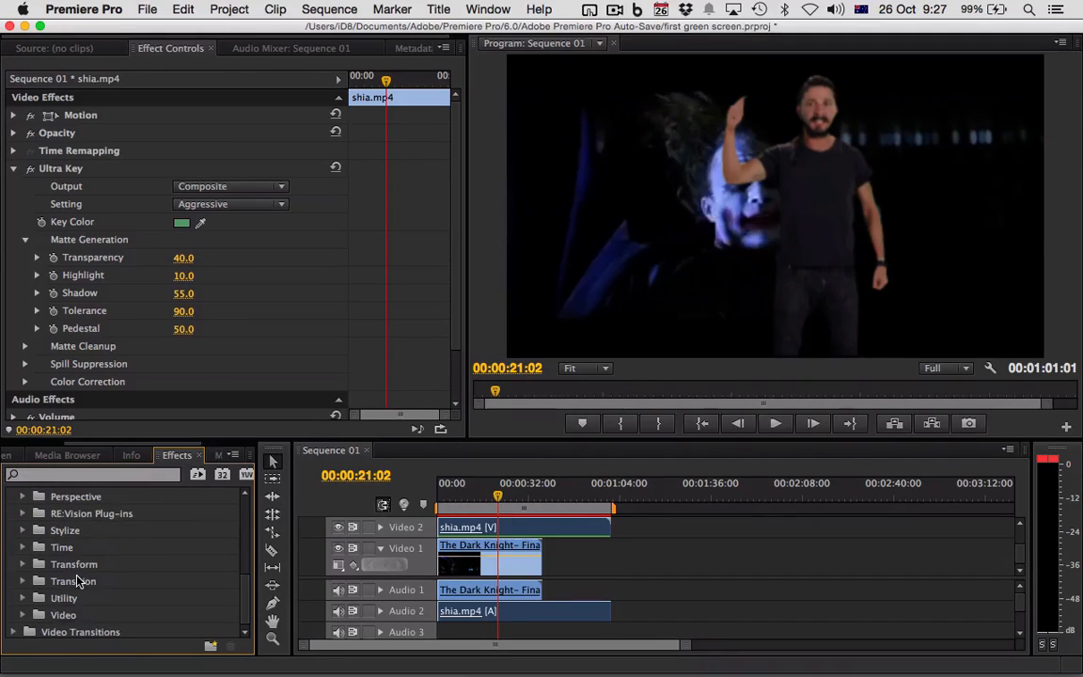
pyautogui.click(22, 564)
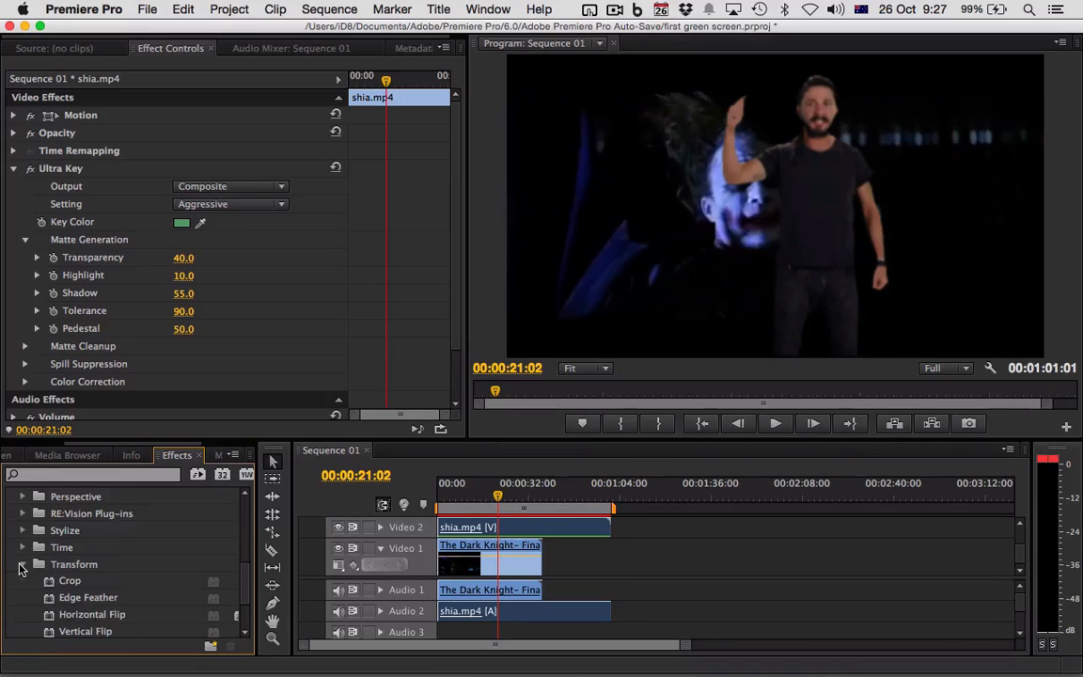
pyautogui.scroll(-2, 82, 583)
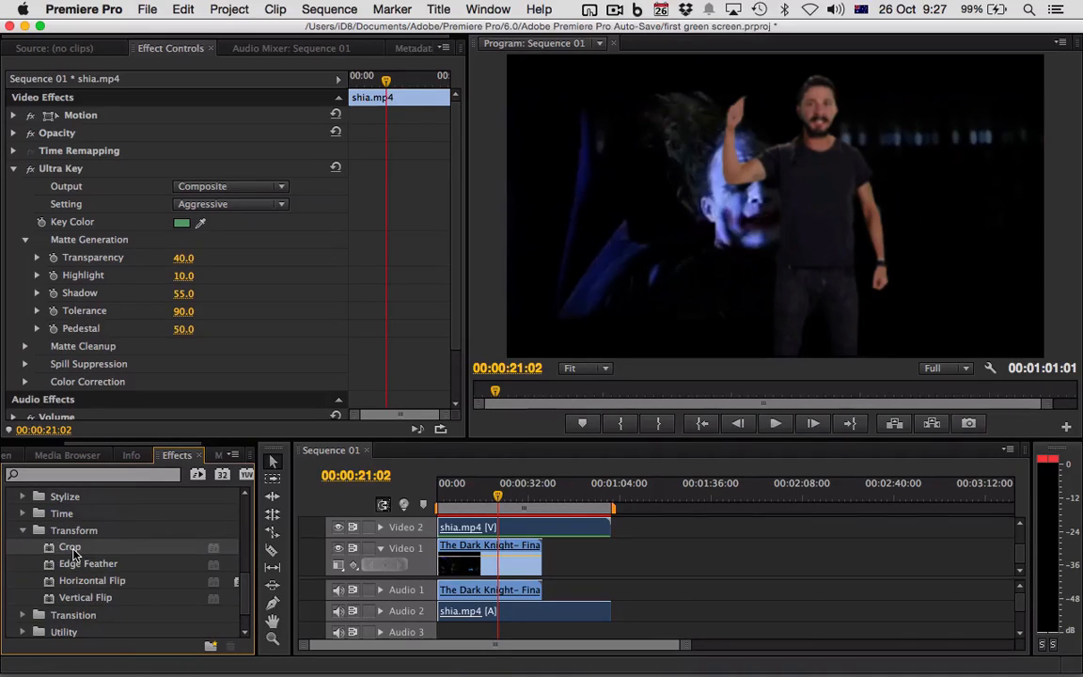
pyautogui.moveTo(73, 551); pyautogui.dragTo(532, 532)
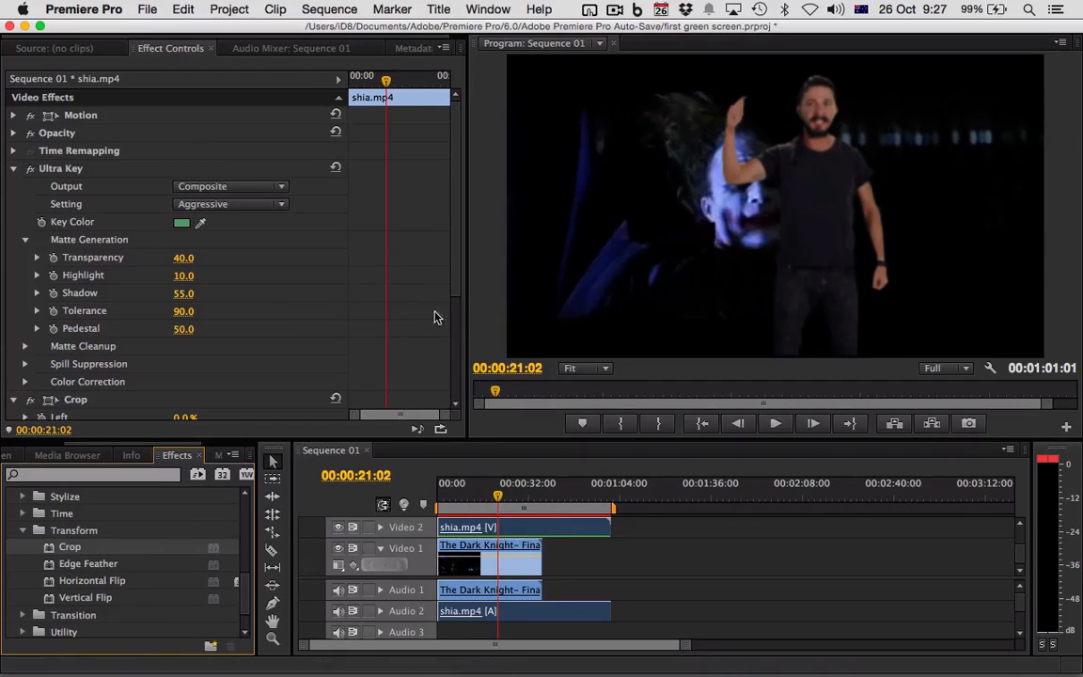
# Step: Crop shia.mp4 about 21.4% from the left and pull its right crop edge inward, keeping the full height
pyautogui.click(94, 404)
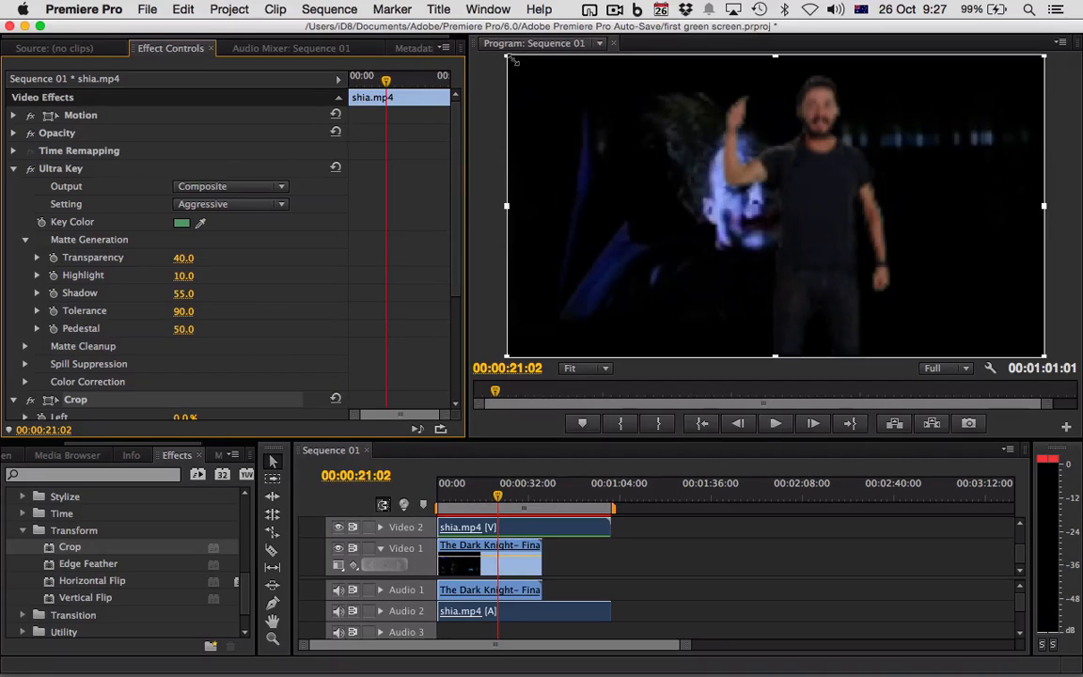
pyautogui.moveTo(509, 57); pyautogui.dragTo(620, 58)
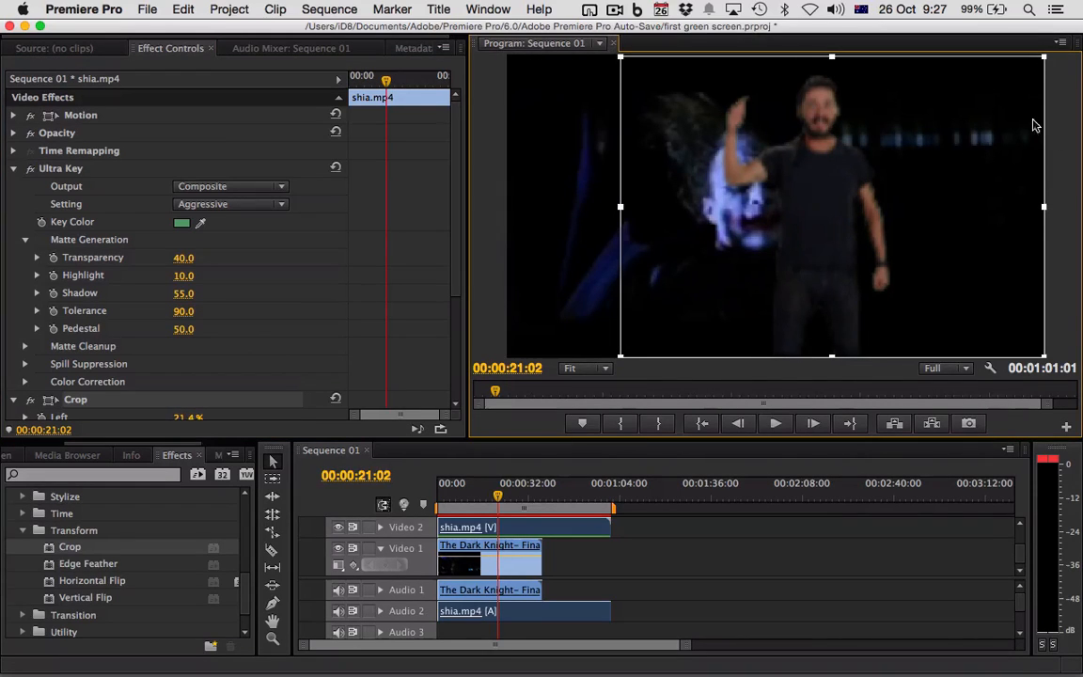
pyautogui.moveTo(1046, 206); pyautogui.dragTo(970, 206)
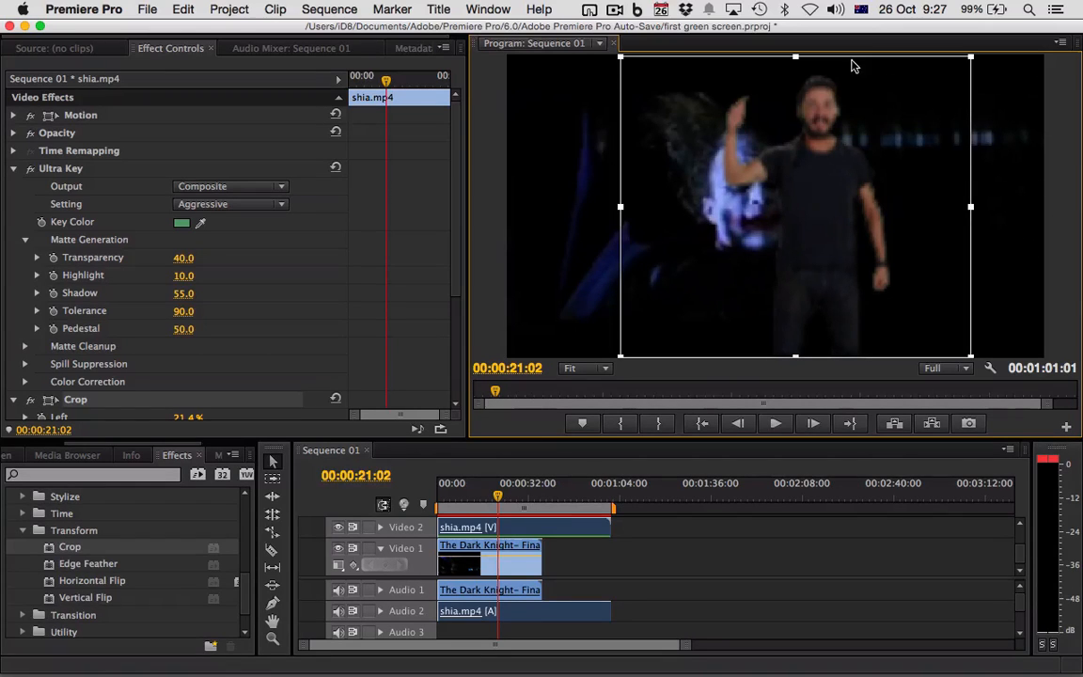
pyautogui.moveTo(795, 58); pyautogui.dragTo(795, 53)
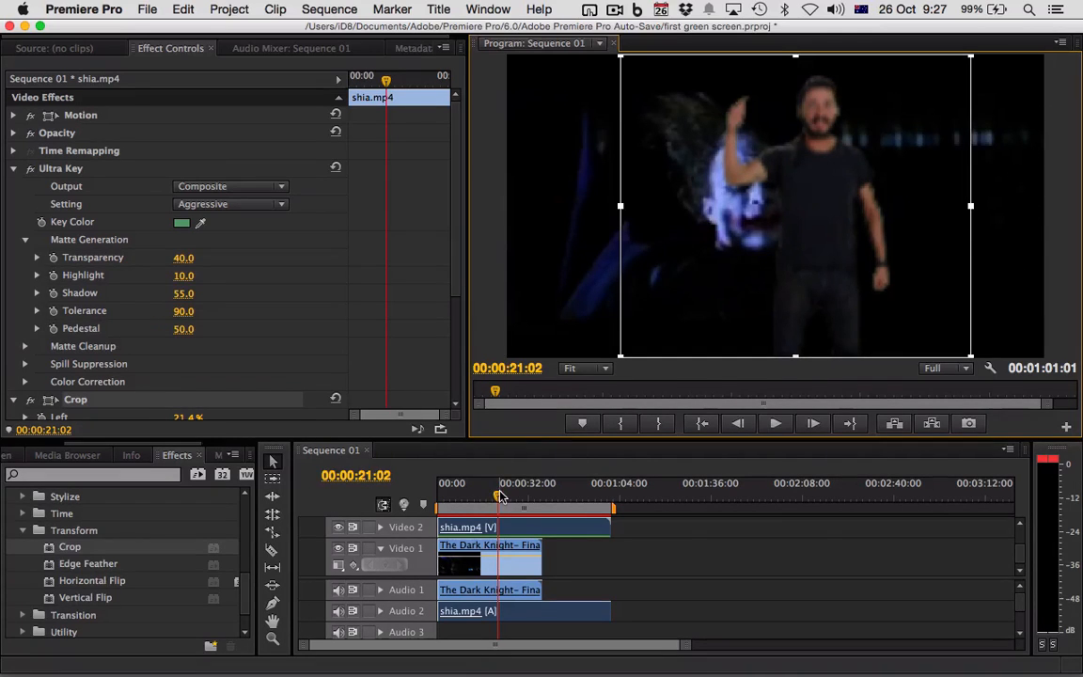
# Step: Try cropping the left side of shia.mp4 to about 43.1% at 00:00:43:09 and check nearby frames
pyautogui.moveTo(498, 495); pyautogui.dragTo(563, 501)
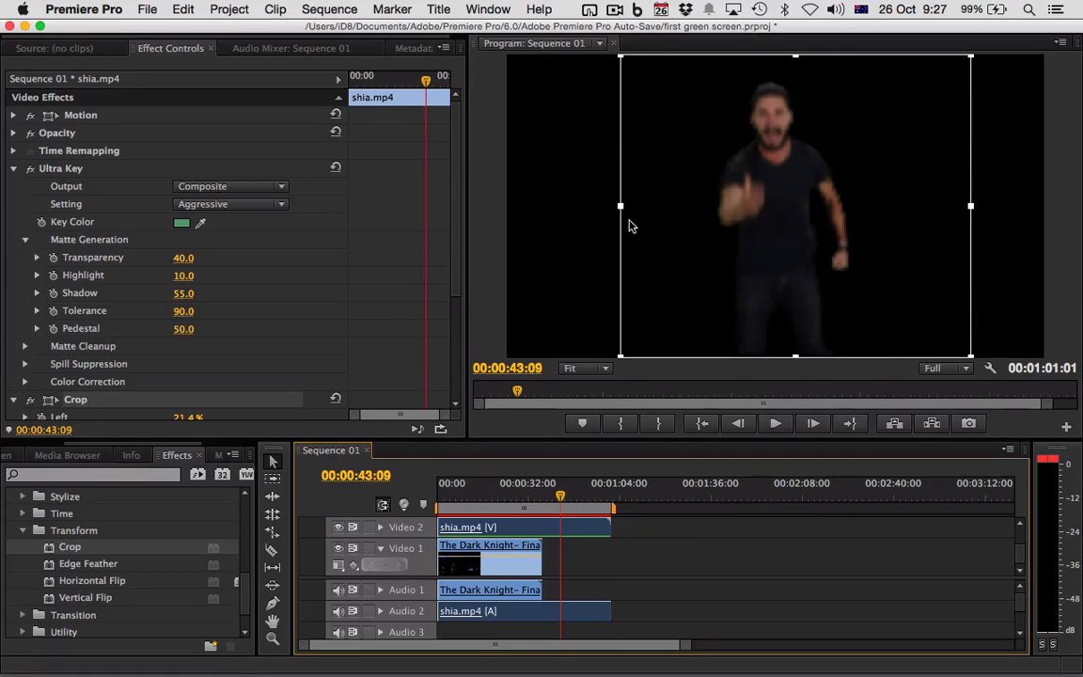
pyautogui.moveTo(621, 205); pyautogui.dragTo(738, 206)
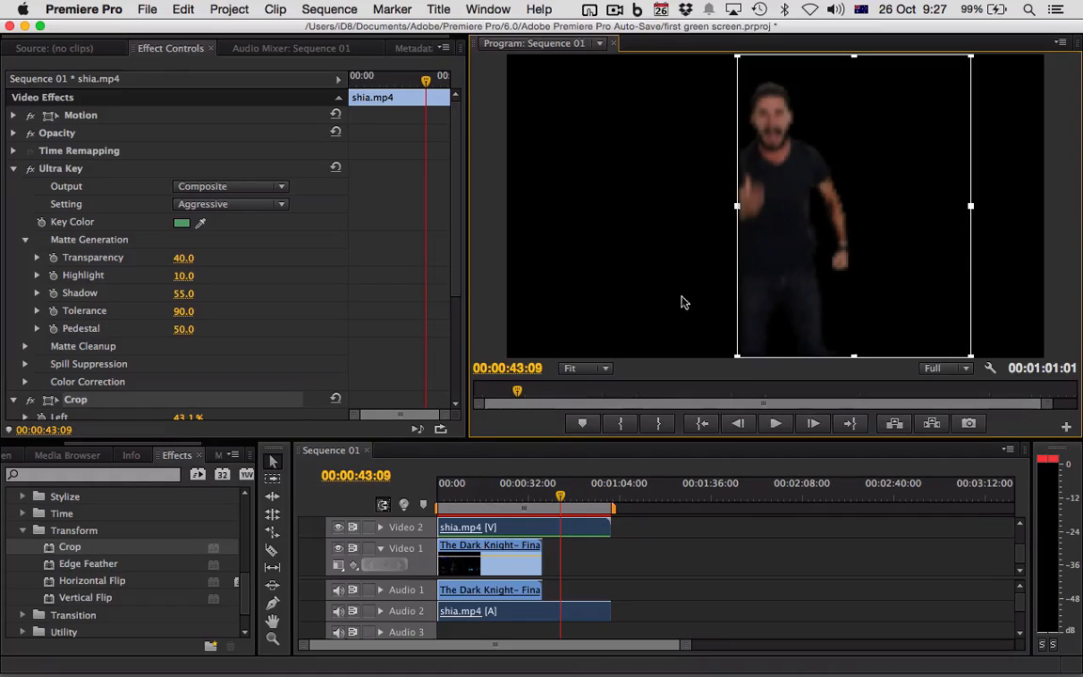
pyautogui.click(580, 498)
pyautogui.moveTo(580, 498); pyautogui.dragTo(557, 500)
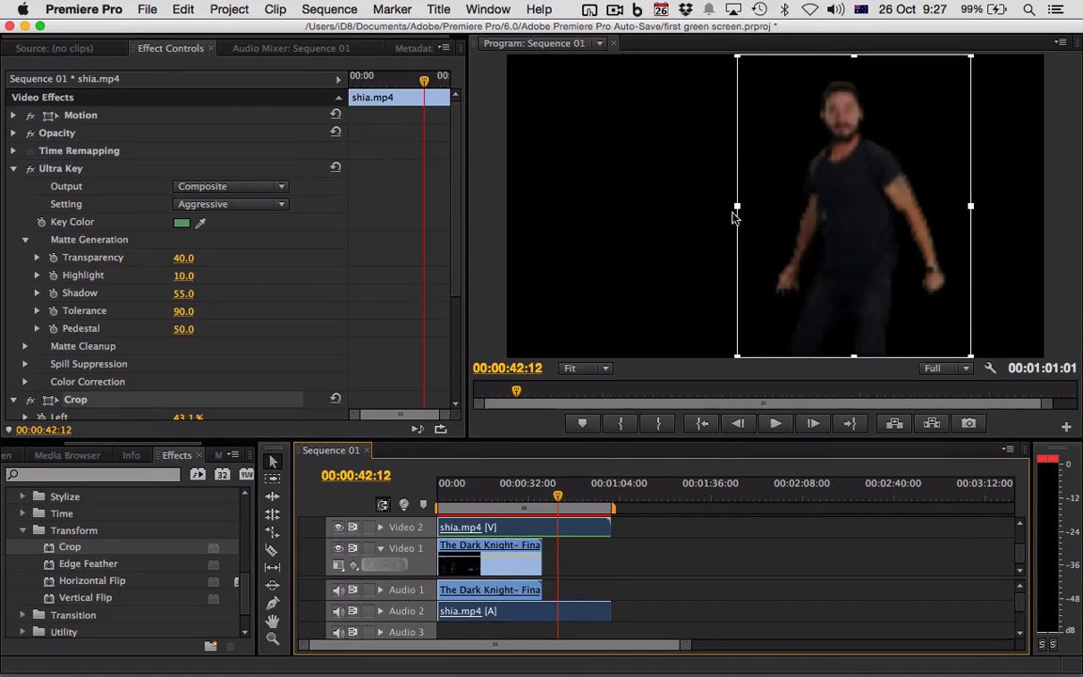
# Step: Widen the crop region on both sides and shift it rightward to about 21.9% Left and 0.6% Right at 00:00:19:26
pyautogui.moveTo(737, 205); pyautogui.dragTo(512, 201)
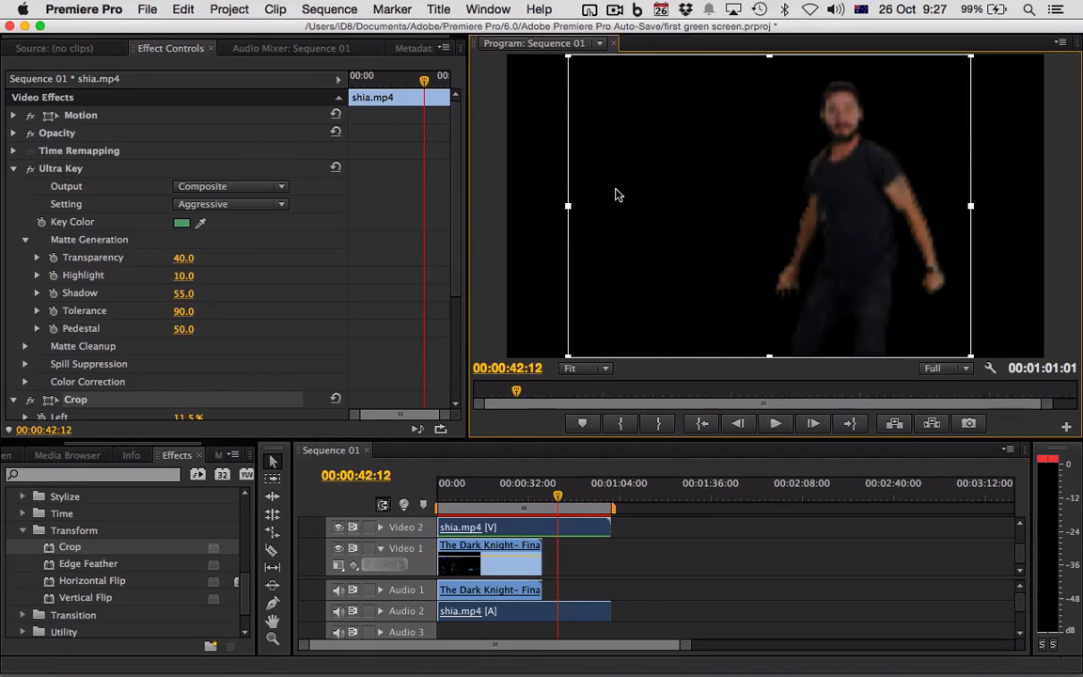
pyautogui.moveTo(975, 206); pyautogui.dragTo(985, 206)
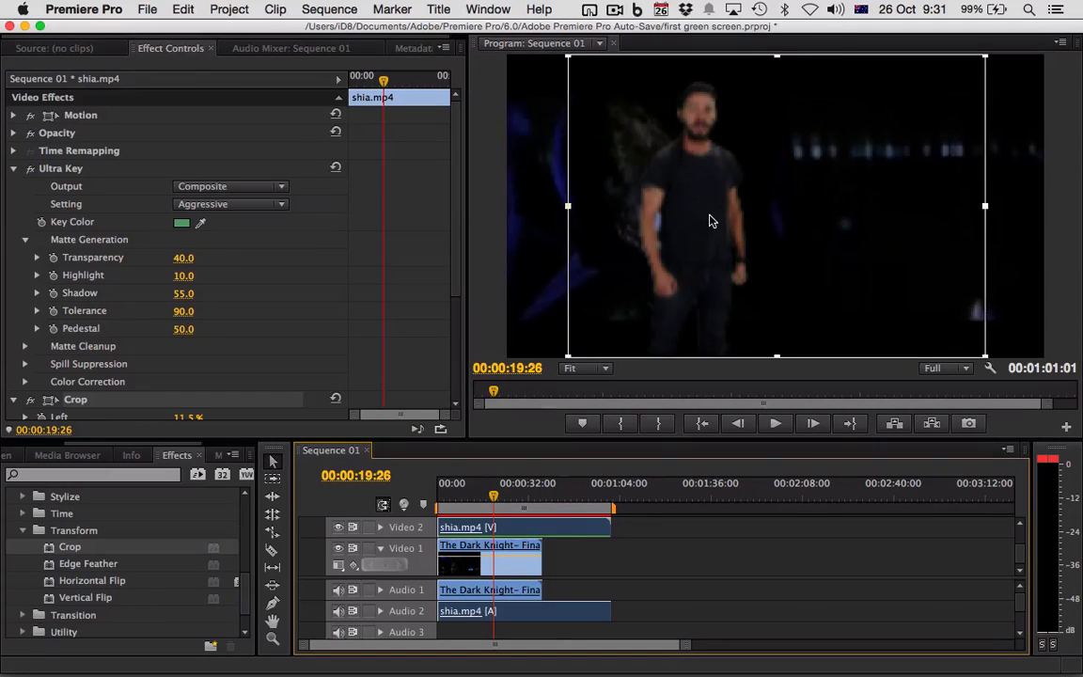
pyautogui.moveTo(697, 230); pyautogui.dragTo(752, 242)
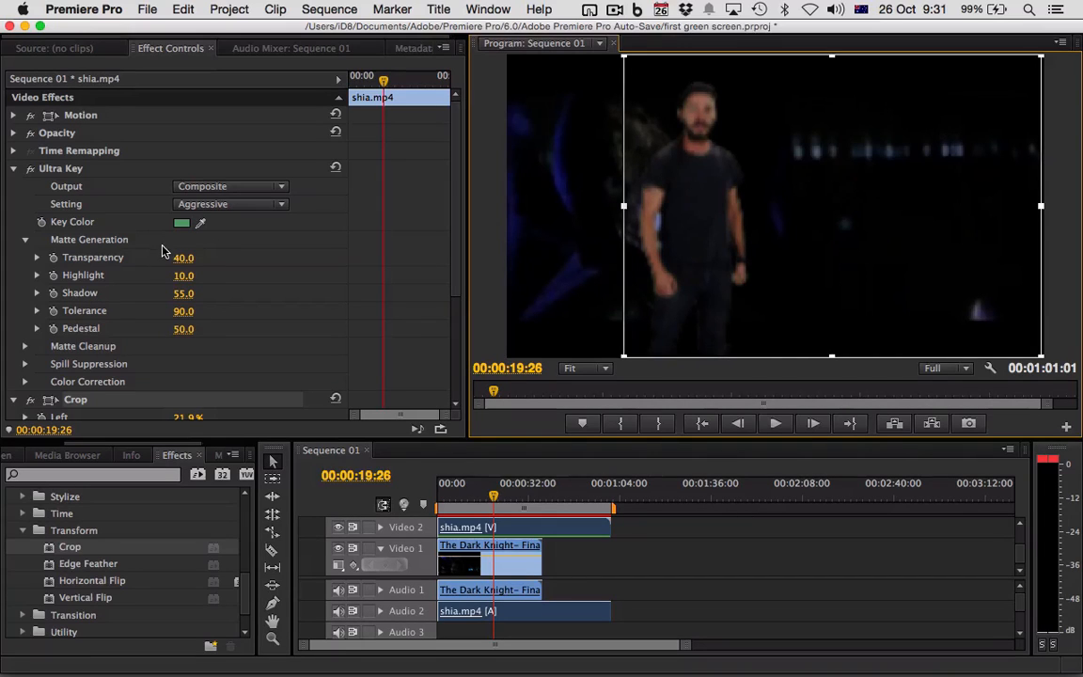
pyautogui.click(107, 355)
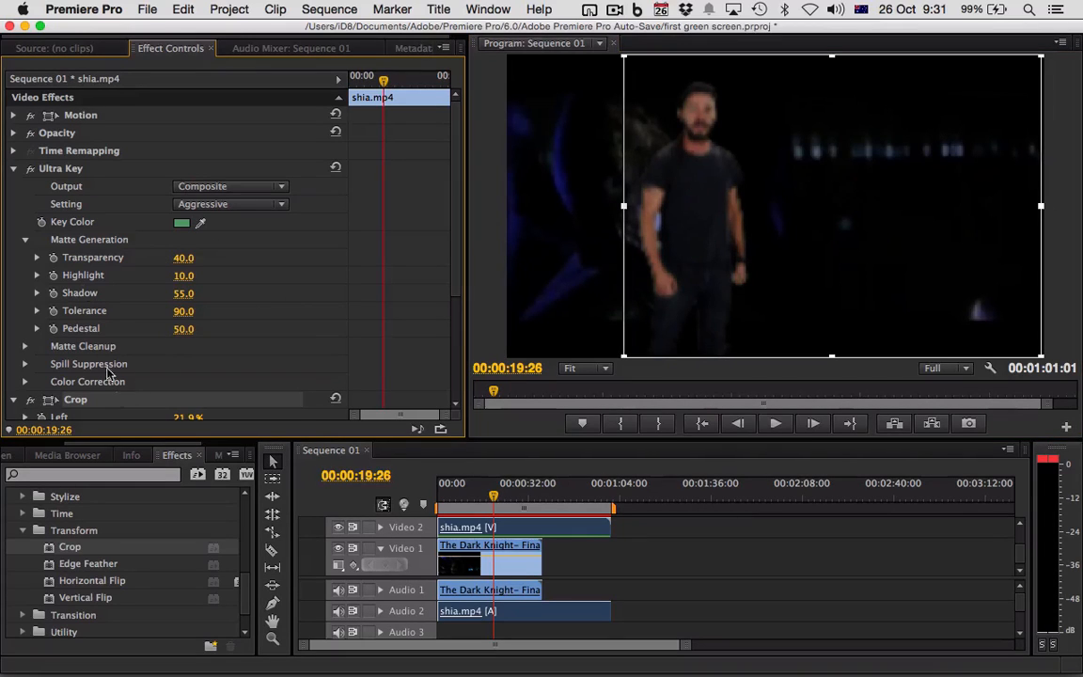
# Step: Using Motion, scale shia.mp4 down to just over half size and place the man in the lower left of the frame
pyautogui.click(83, 114)
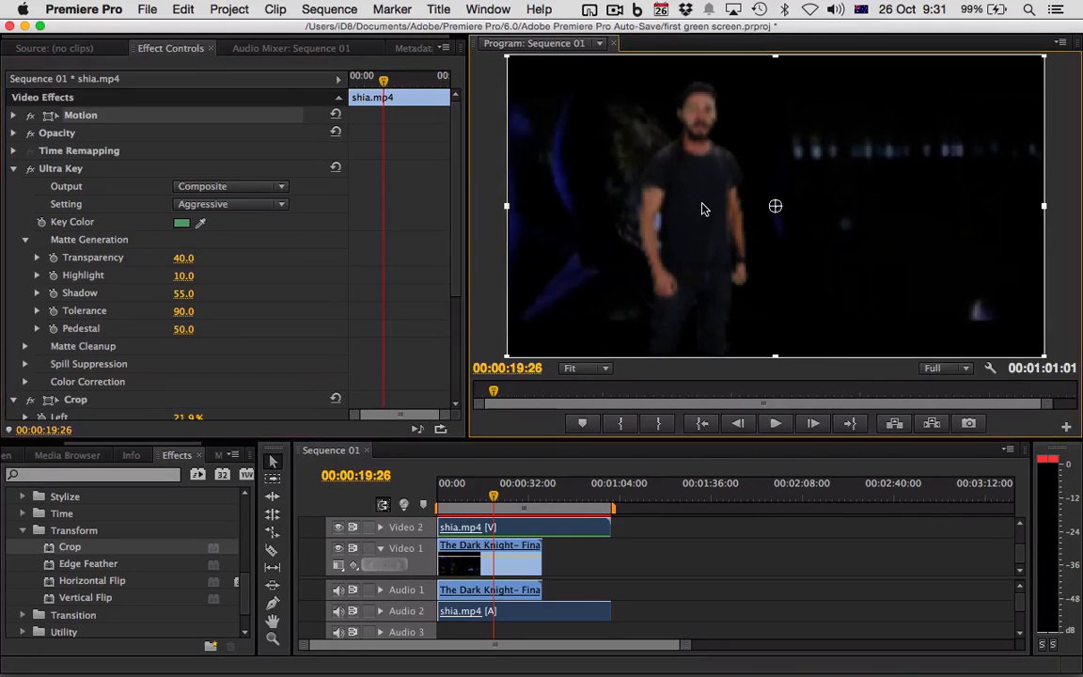
pyautogui.moveTo(703, 209); pyautogui.dragTo(752, 217)
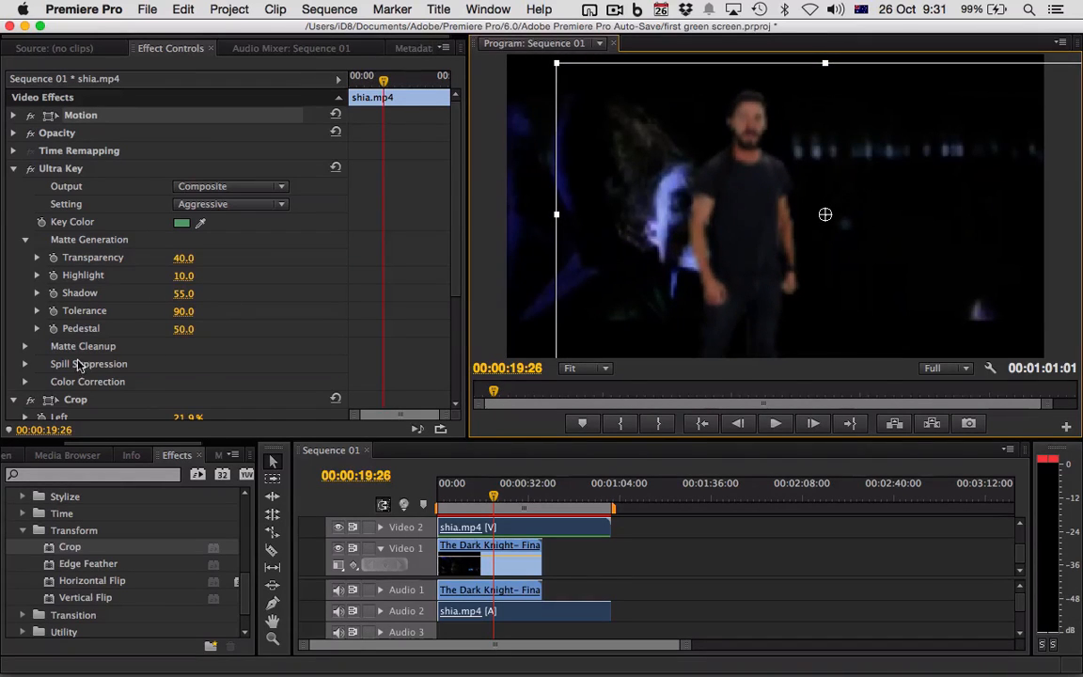
pyautogui.click(14, 169)
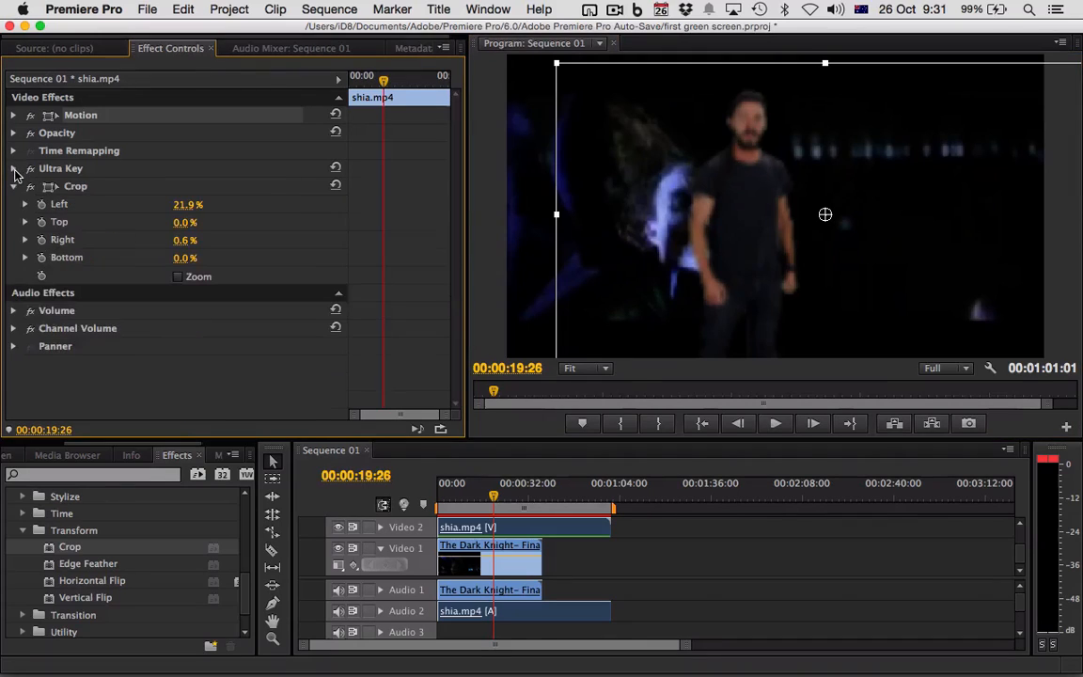
pyautogui.moveTo(740, 198); pyautogui.dragTo(687, 200)
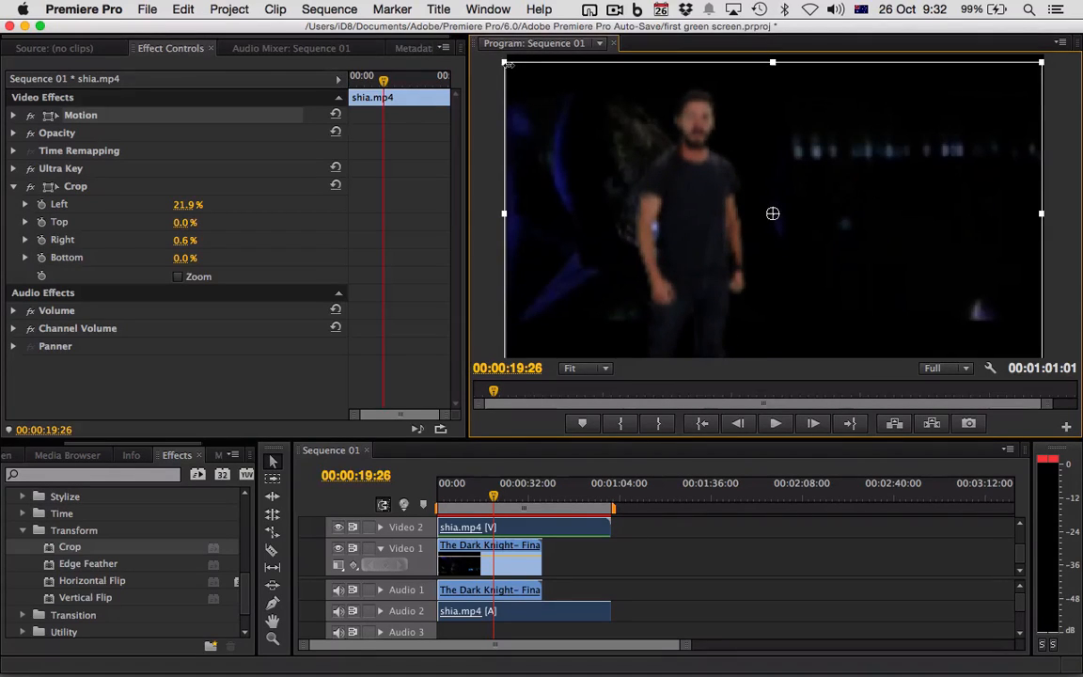
pyautogui.moveTo(505, 63); pyautogui.dragTo(645, 133)
pyautogui.moveTo(715, 208); pyautogui.dragTo(592, 270)
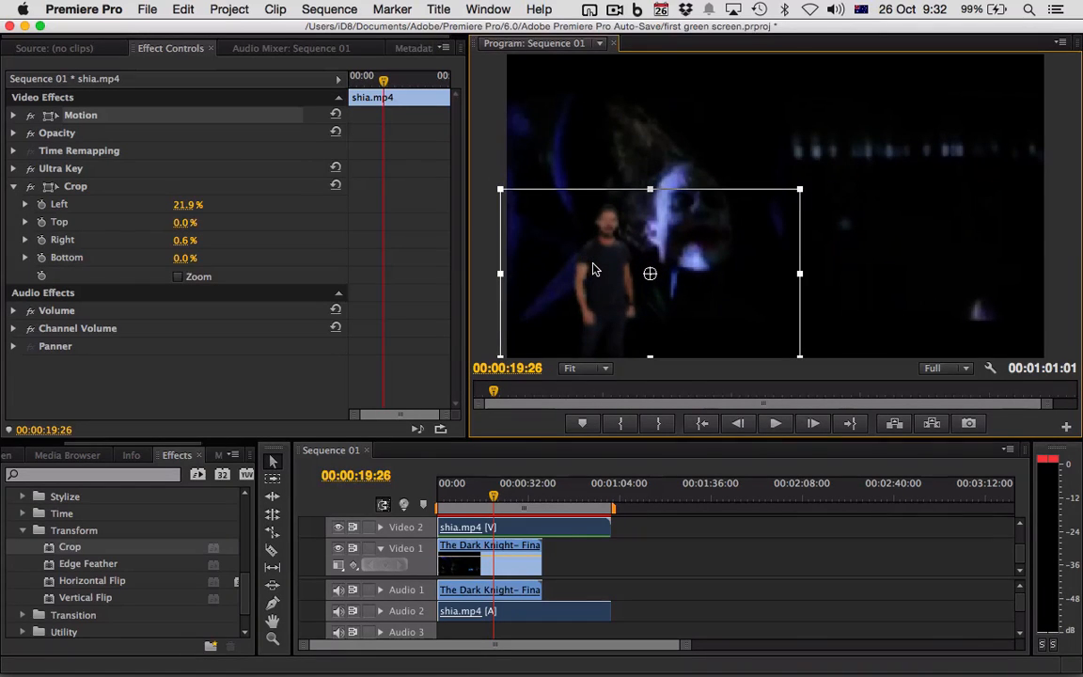
# Step: Preview the composite near the sequence start and move shia.mp4 to the upper right of the frame at 00:00:01:14
pyautogui.click(492, 498)
pyautogui.moveTo(492, 498); pyautogui.dragTo(441, 531)
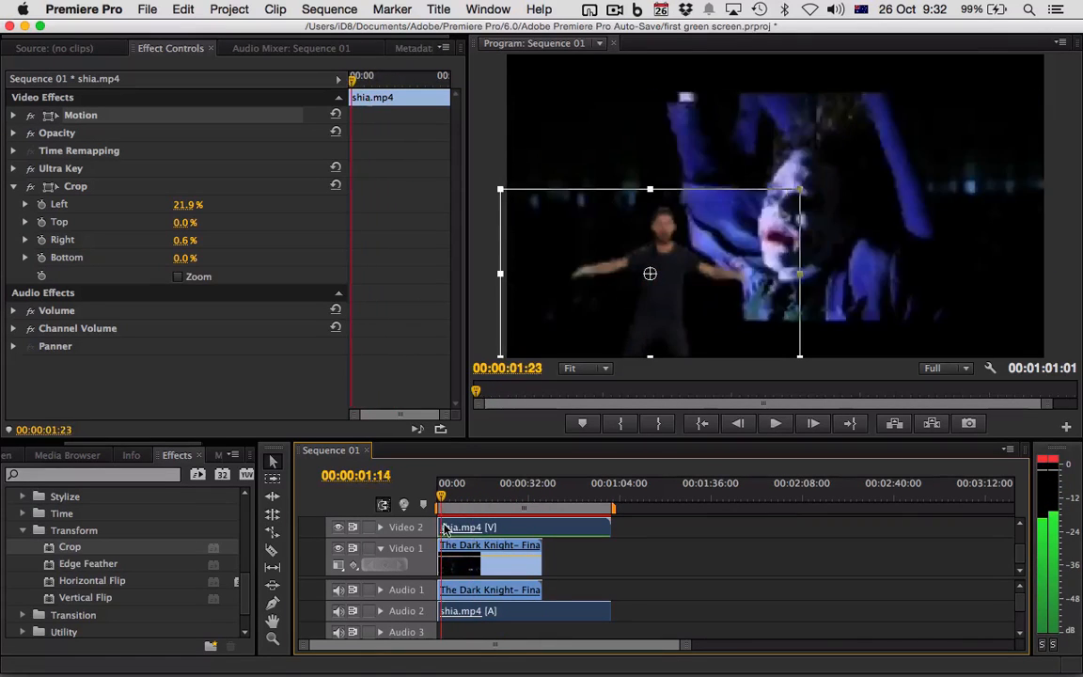
pyautogui.moveTo(699, 280); pyautogui.dragTo(884, 210)
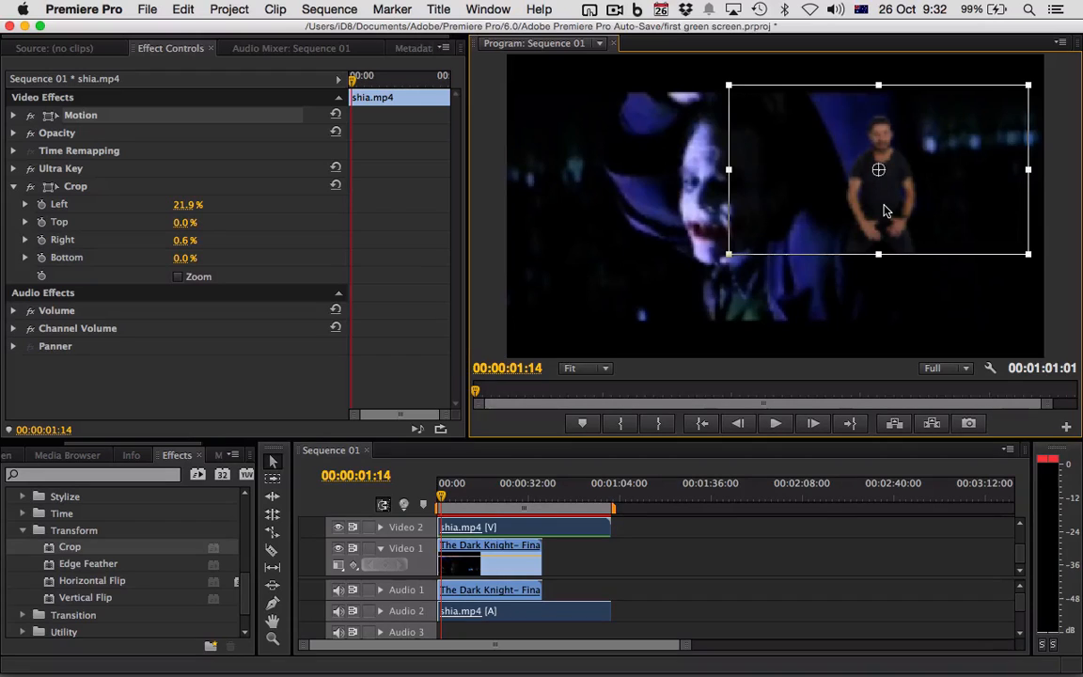